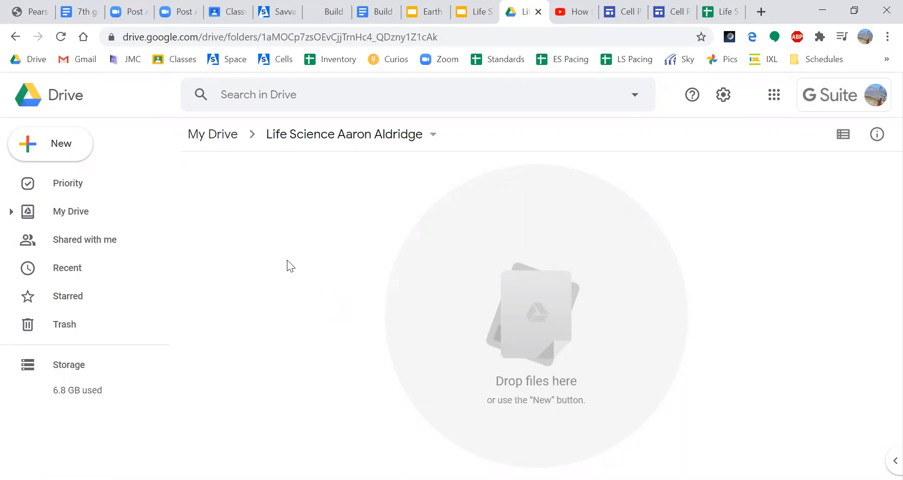
# Create a new Google Sites website inside the open Life Science folder.
pyautogui.rightClick(288, 260)
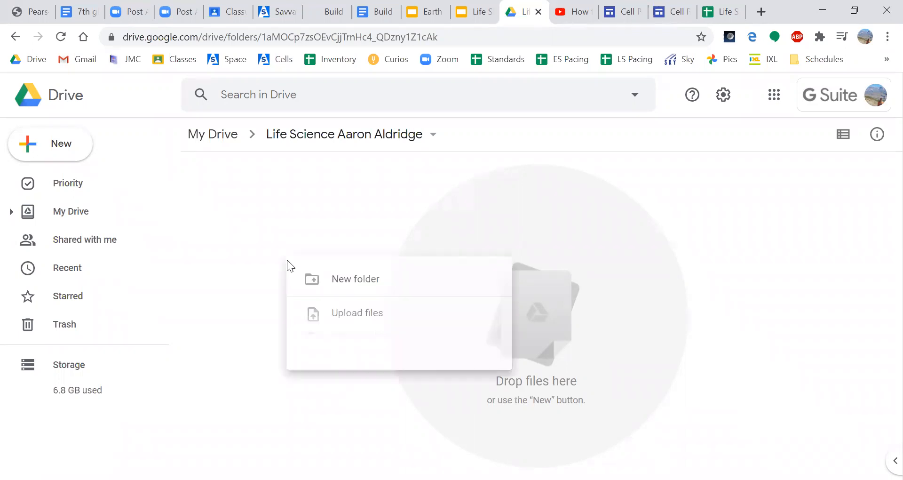
pyautogui.moveTo(375, 441)
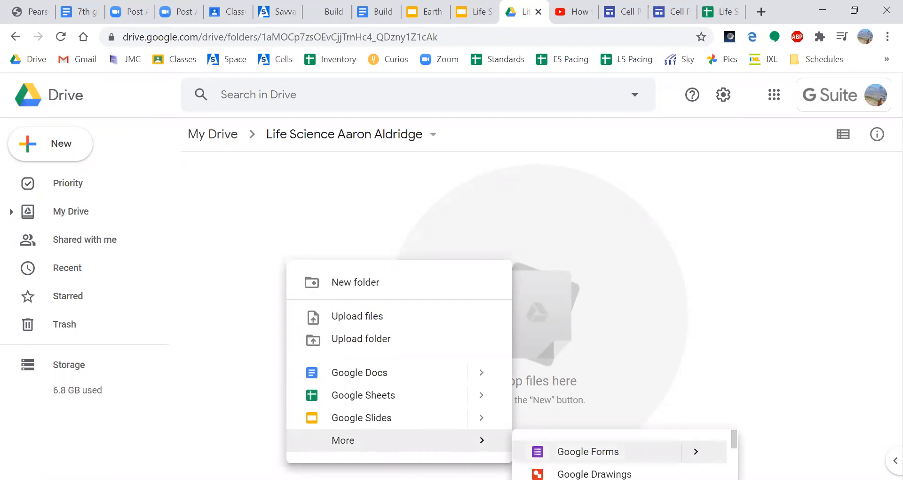
pyautogui.rightClick(365, 172)
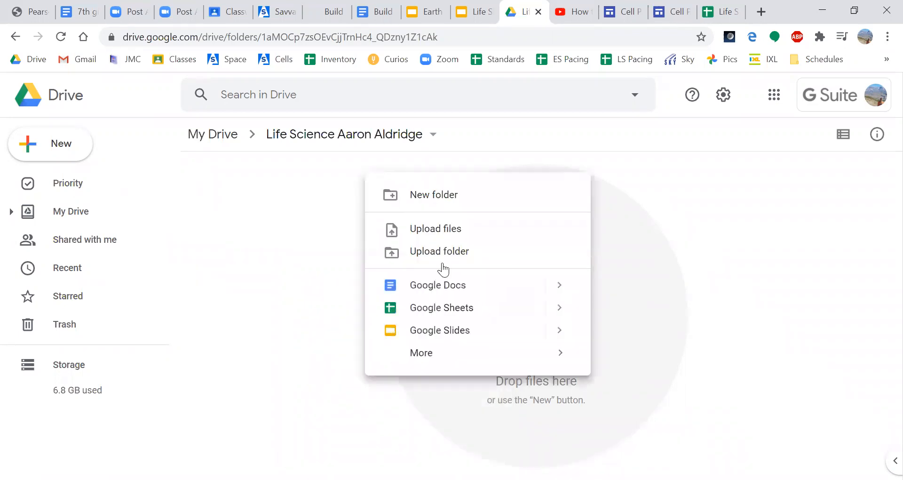
pyautogui.moveTo(448, 351)
pyautogui.scroll(-1, 667, 412)
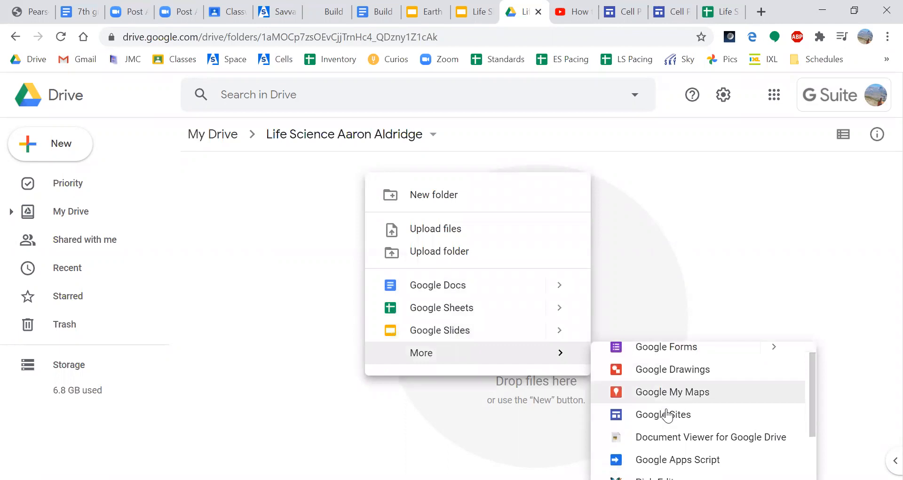
pyautogui.click(699, 418)
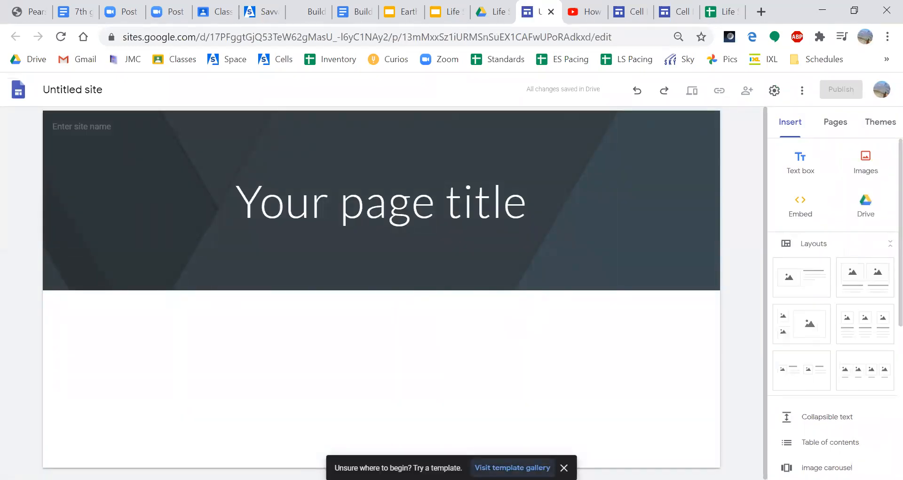
pyautogui.click(512, 468)
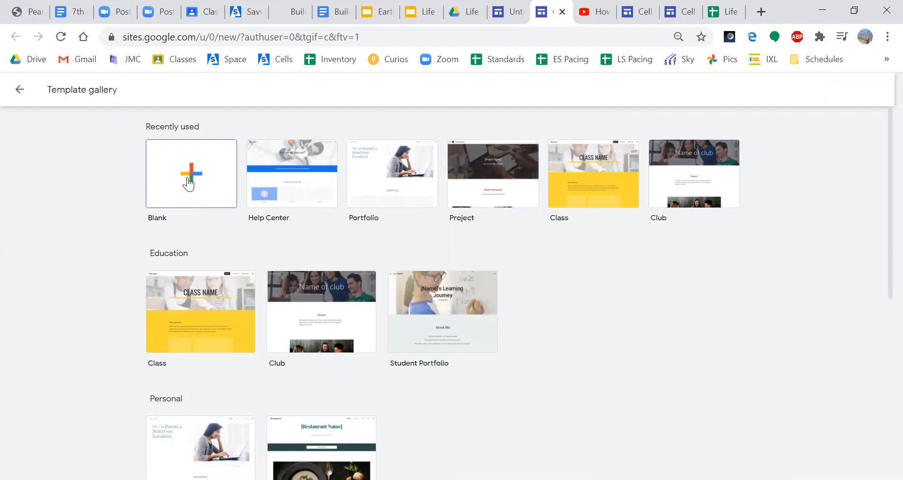
pyautogui.click(190, 182)
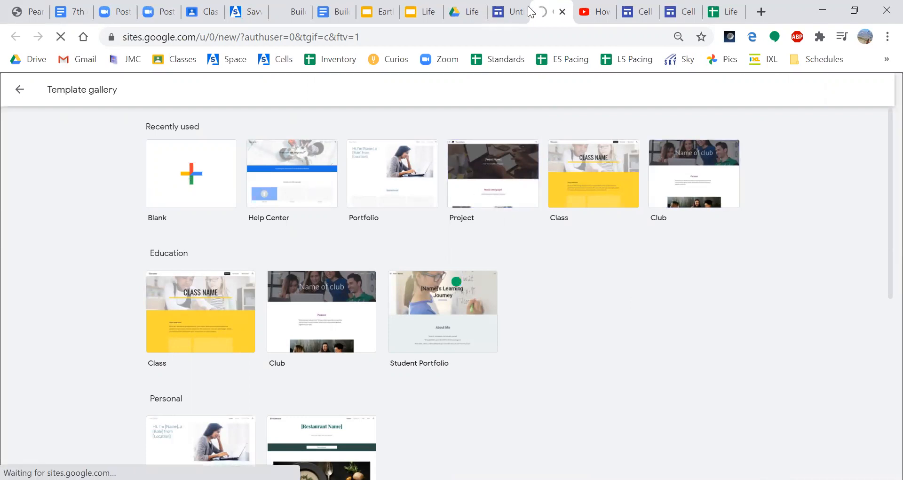
pyautogui.click(508, 12)
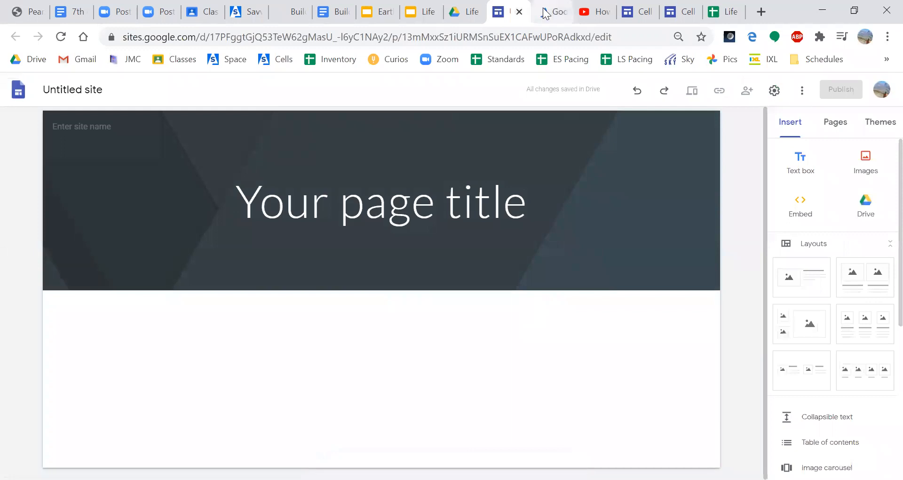
pyautogui.click(560, 14)
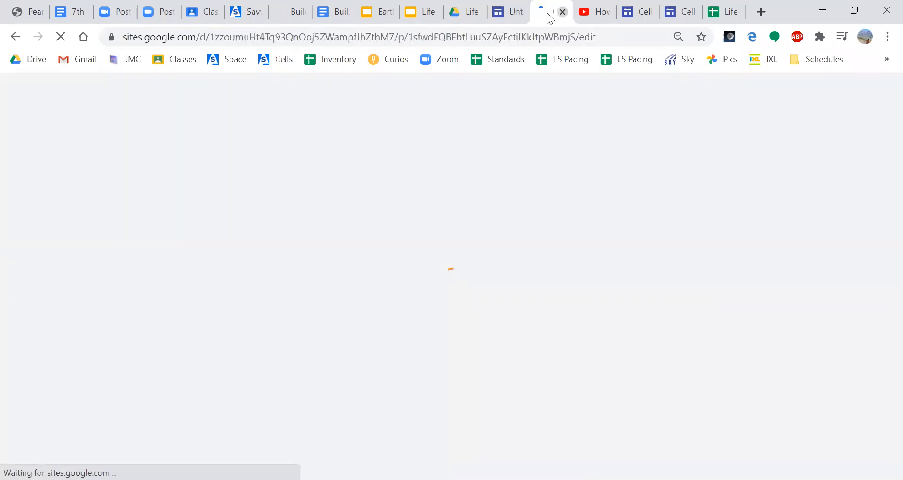
pyautogui.click(562, 12)
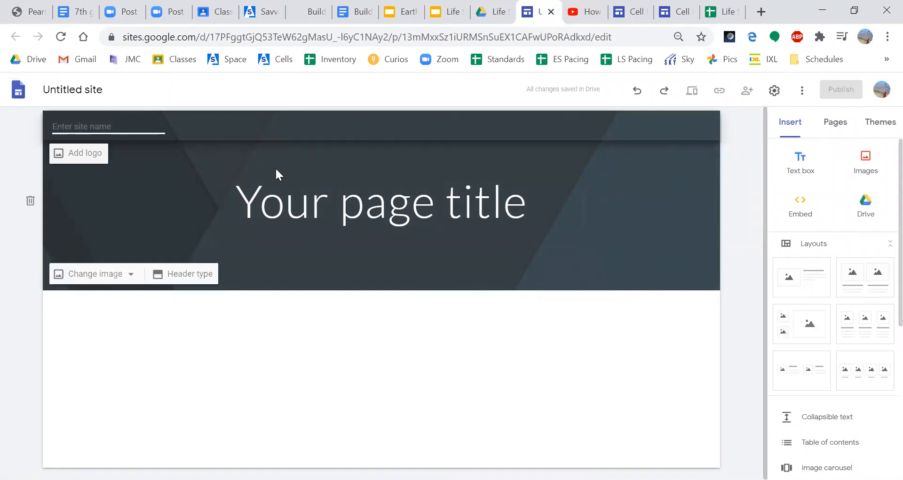
# Name the site with the teacher's title and surname in possessive form, followed by "Cell Project Website".
pyautogui.write('Mr.')
pyautogui.write(" Aldridge's Cell Project We")
pyautogui.write('bsite')
pyautogui.press('Tab')
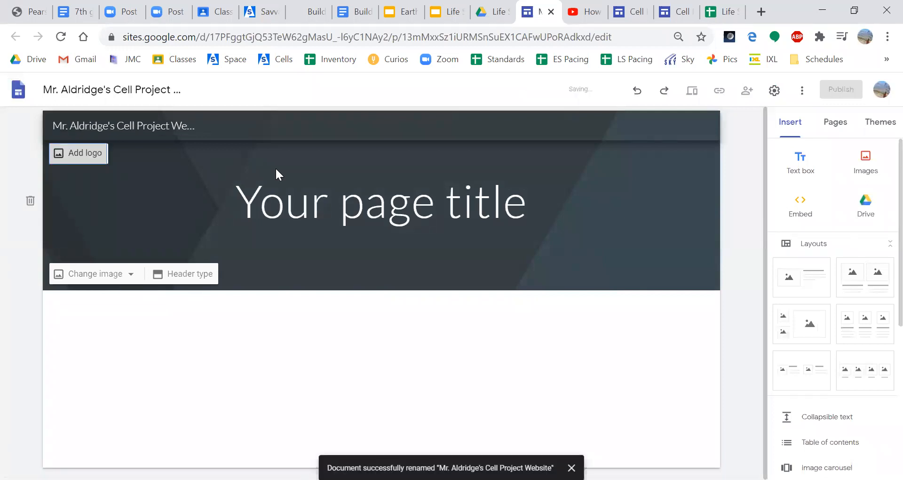
# Replace the page title in the header with "Cell Project".
pyautogui.click(374, 204)
pyautogui.hotkey('ctrl', 'a')
pyautogui.write('Cell Project')
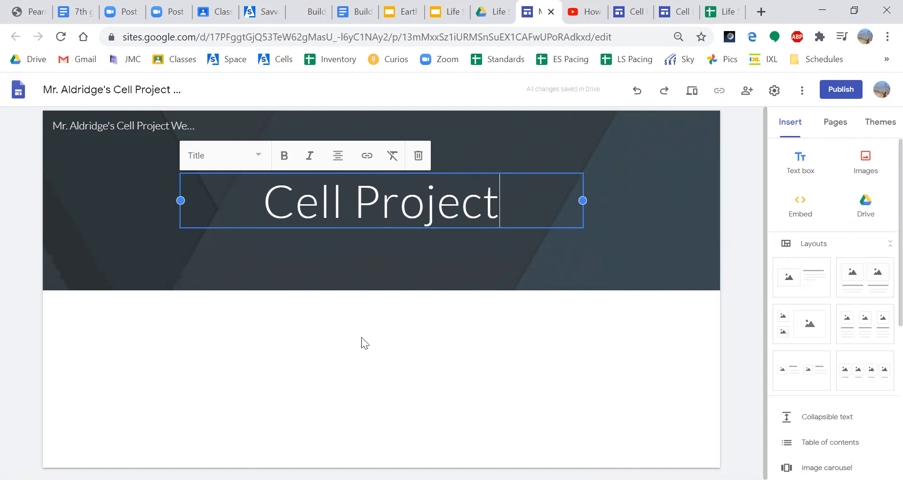
# Open the image selection dialog for changing the header's background image.
pyautogui.moveTo(135, 267)
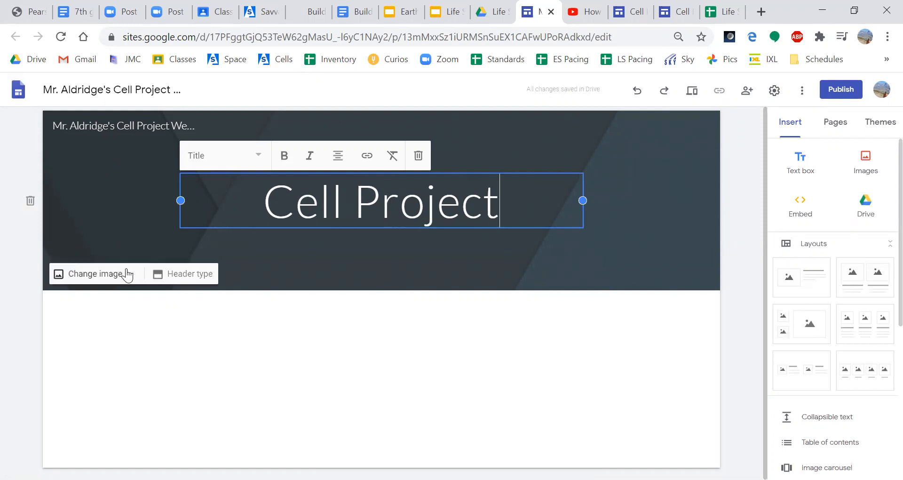
pyautogui.click(127, 275)
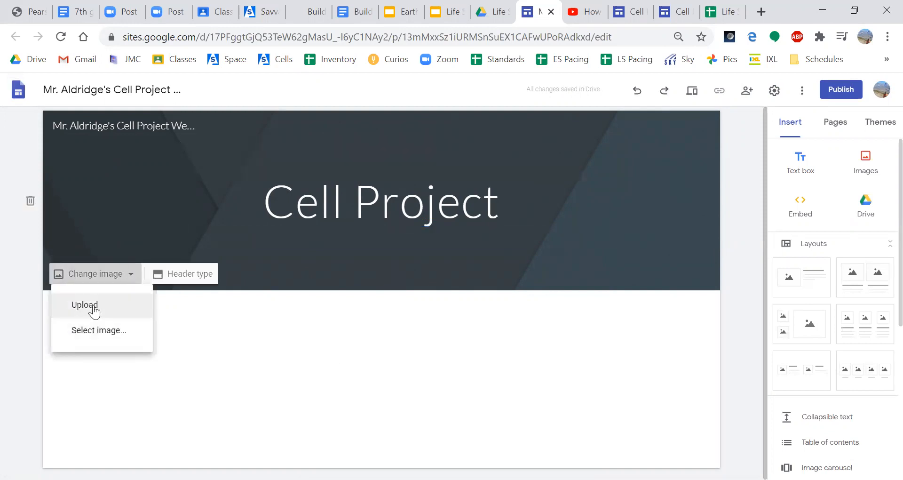
pyautogui.click(105, 338)
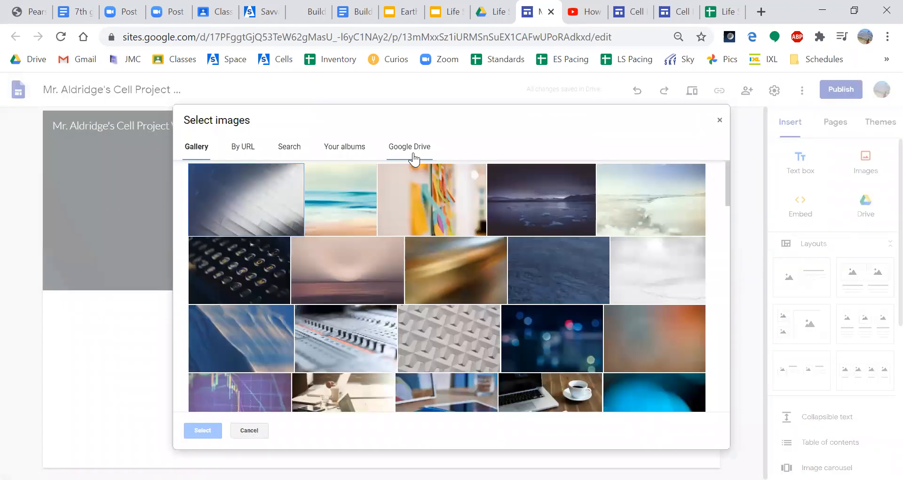
pyautogui.click(413, 156)
pyautogui.click(303, 173)
pyautogui.write('cell')
pyautogui.press('Return')
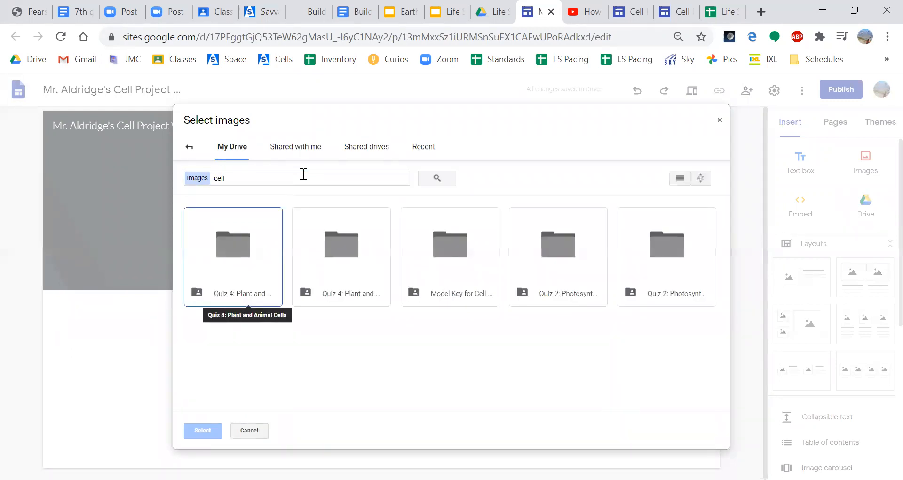
pyautogui.click(190, 150)
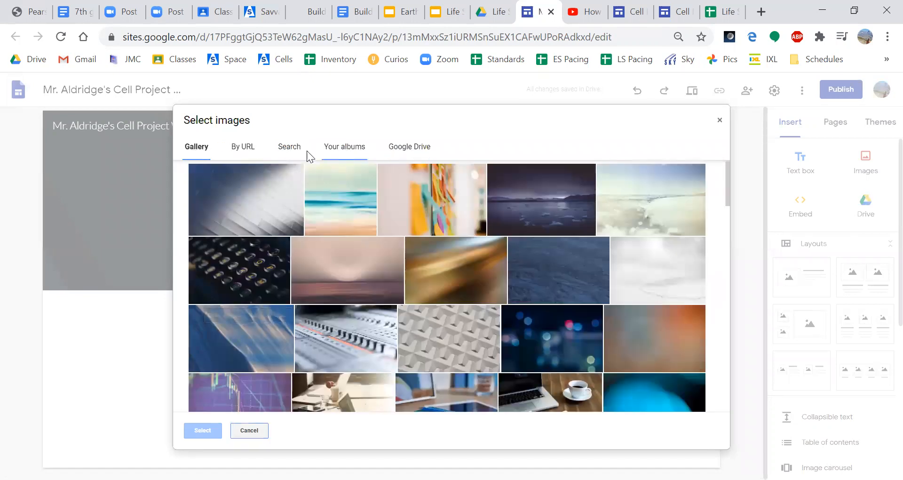
# Search Google images for "cell" and set the green spiked-cell picture as the header background.
pyautogui.click(287, 157)
pyautogui.write('cell')
pyautogui.press('Return')
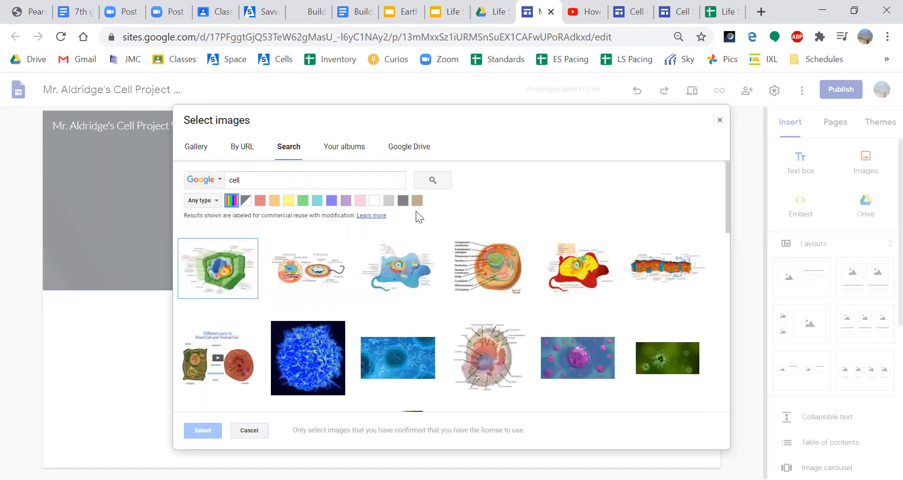
pyautogui.click(679, 362)
pyautogui.click(198, 431)
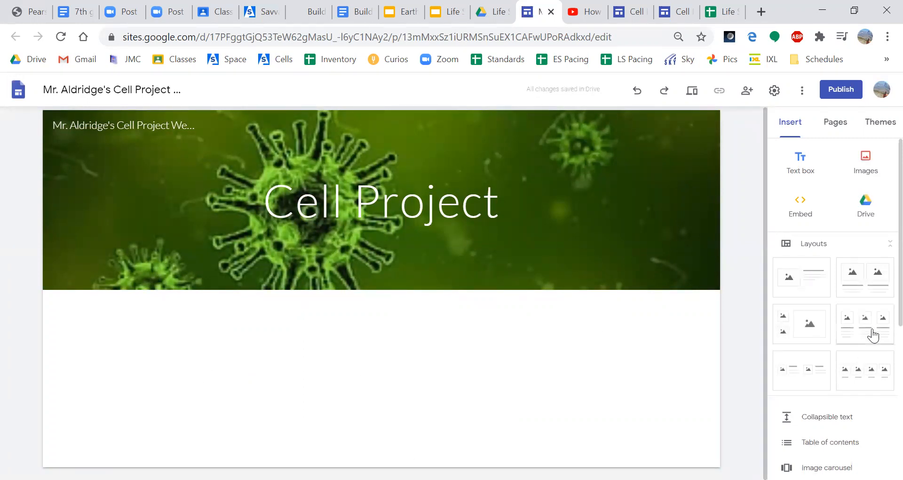
# Insert the layout with four image placeholders and captions in a row below the header.
pyautogui.scroll(-1, 849, 392)
pyautogui.scroll(1, 848, 389)
pyautogui.click(859, 383)
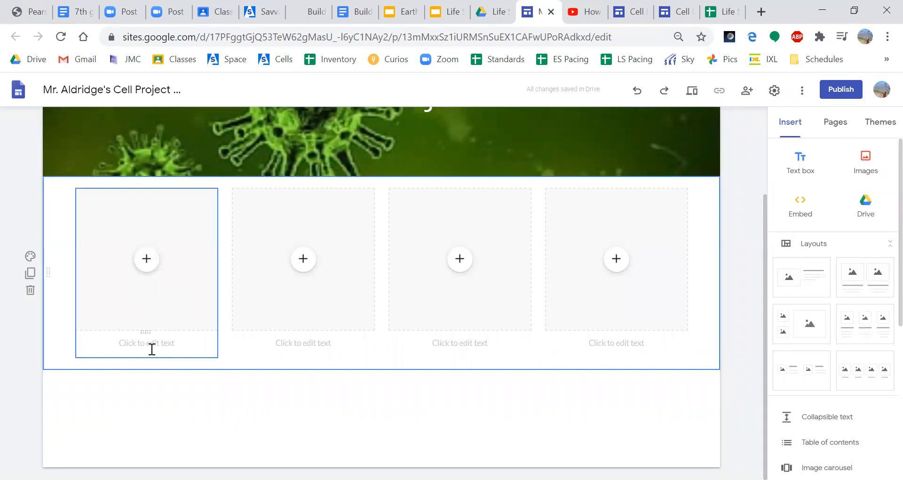
pyautogui.scroll(3, 422, 376)
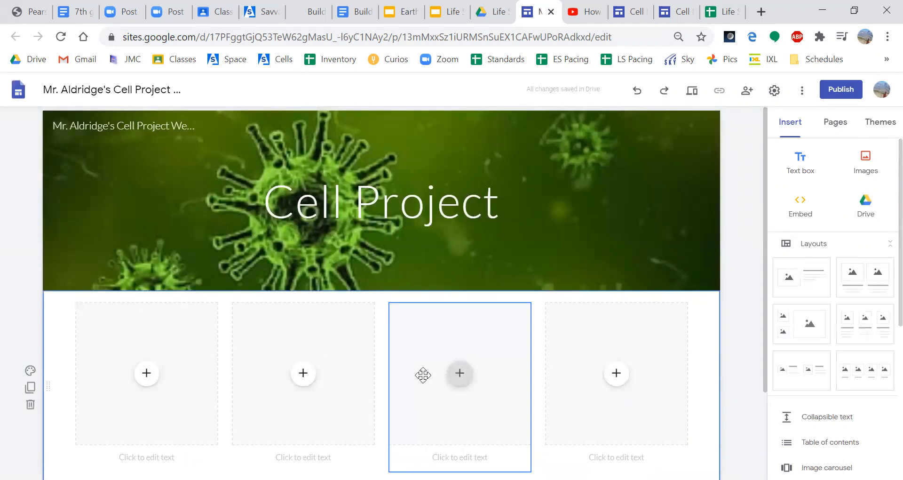
pyautogui.scroll(-3, 422, 374)
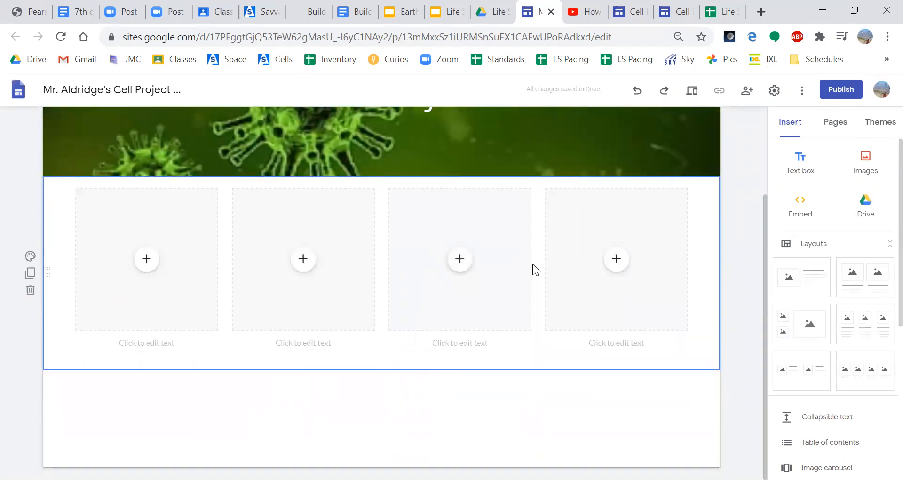
pyautogui.scroll(3, 533, 263)
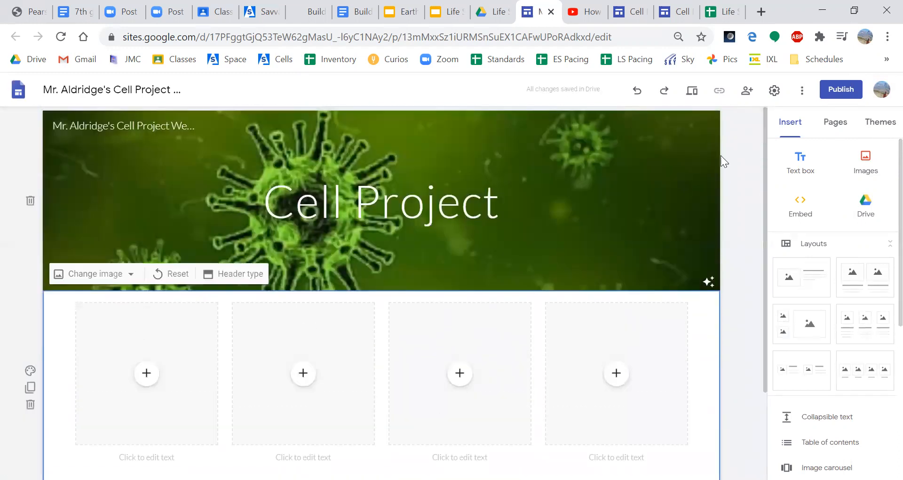
# Add a new page named "Cell Wall" to the site and return to the Home page.
pyautogui.click(834, 128)
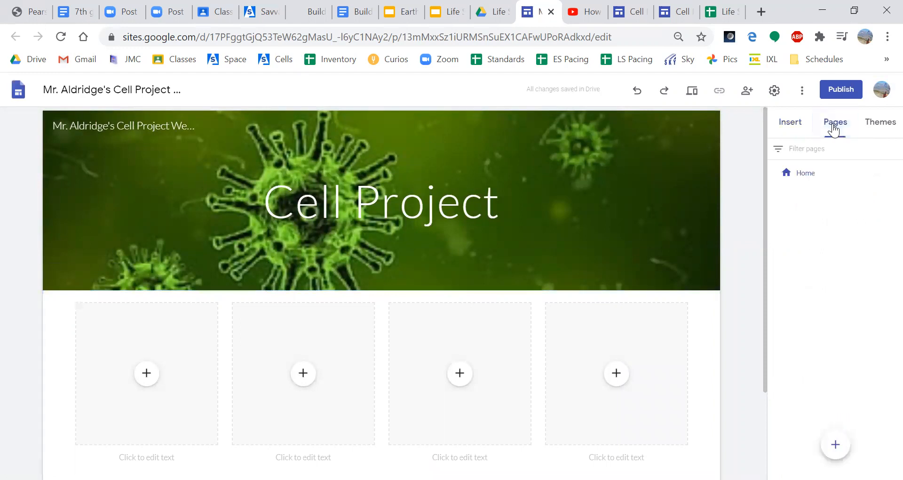
pyautogui.moveTo(830, 450)
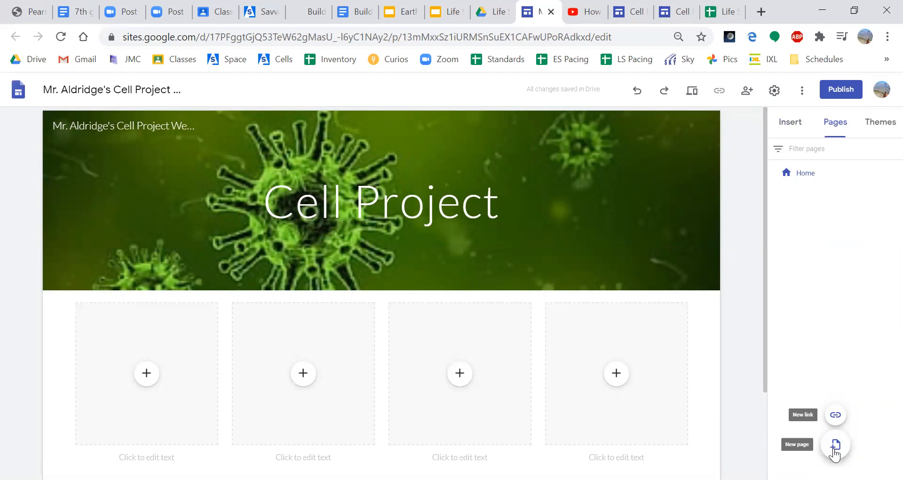
pyautogui.click(834, 449)
pyautogui.write('Cell Wall')
pyautogui.press('Return')
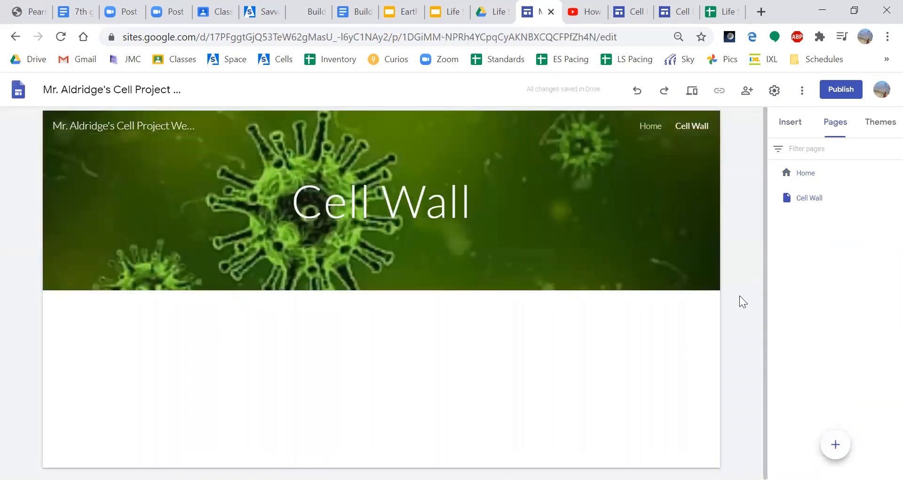
pyautogui.click(798, 178)
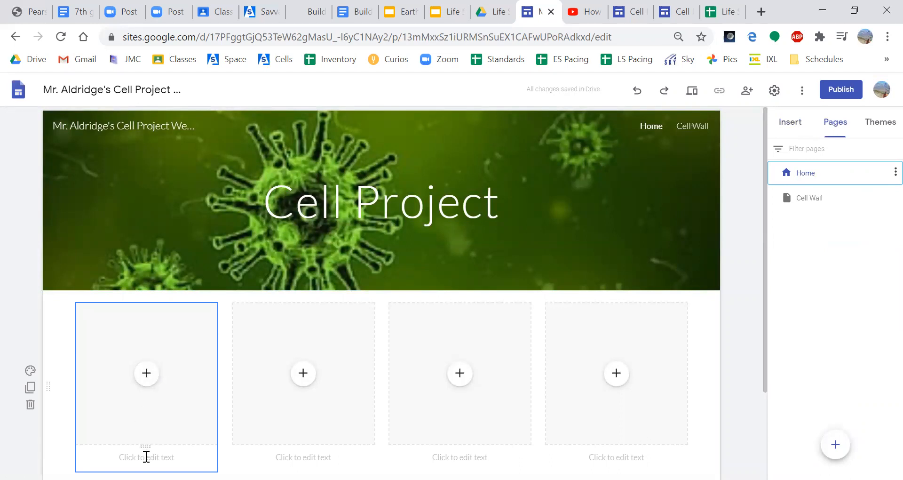
pyautogui.click(146, 456)
pyautogui.write('Cell Wall')
pyautogui.hotkey('ctrl', 'a')
pyautogui.click(201, 453)
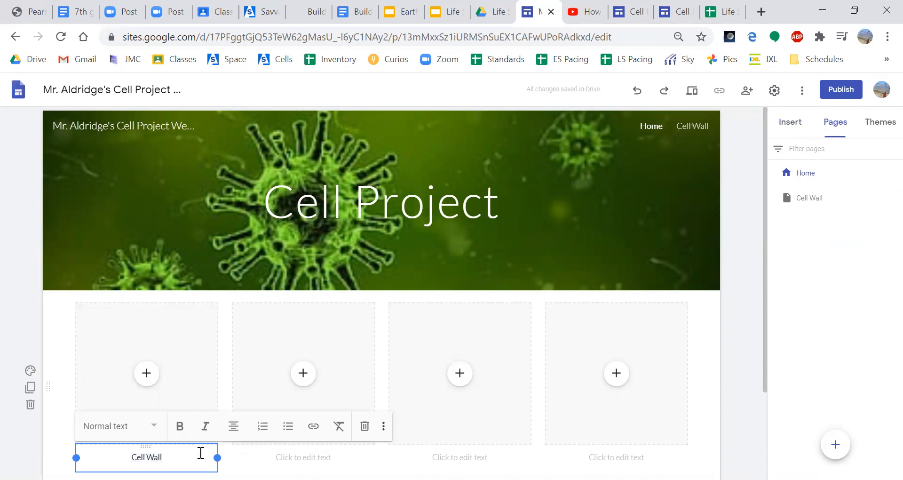
pyautogui.hotkey('ctrl', 'a')
pyautogui.press('BackSpace')
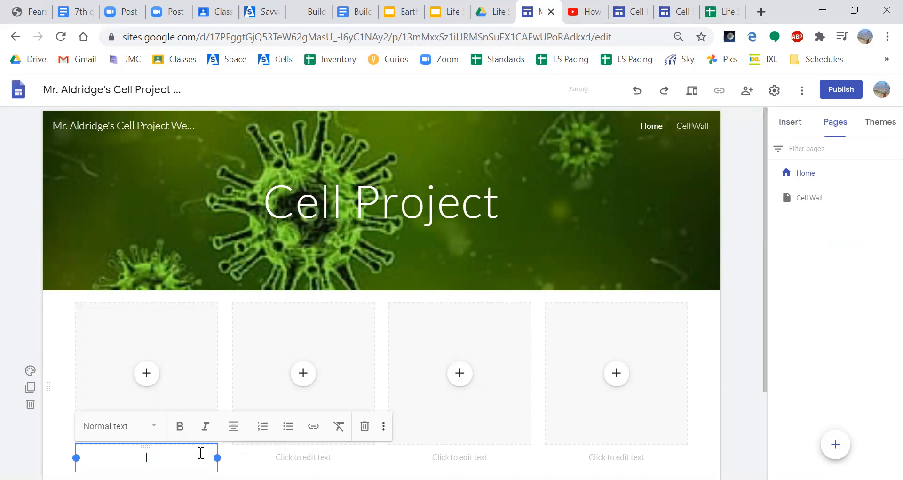
# Insert a link to the site's Cell Wall page, with the text "Cell Wall", as the first placeholder's caption.
pyautogui.click(315, 427)
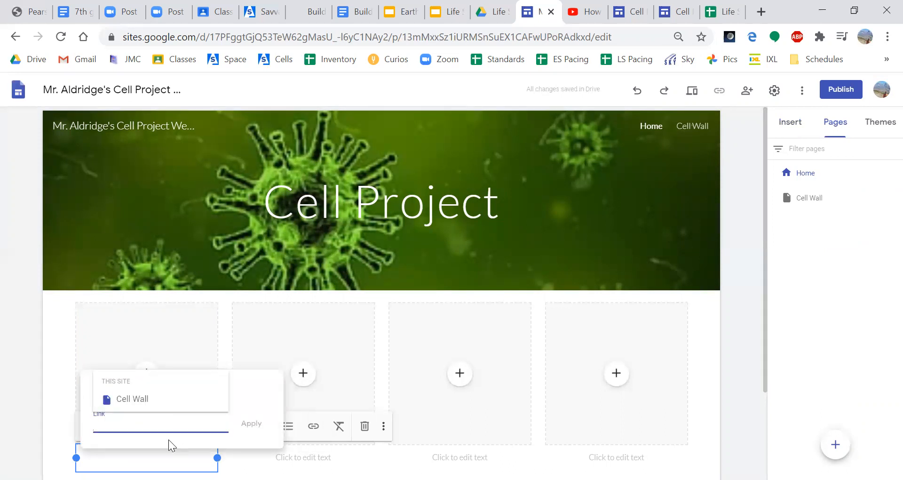
pyautogui.click(129, 399)
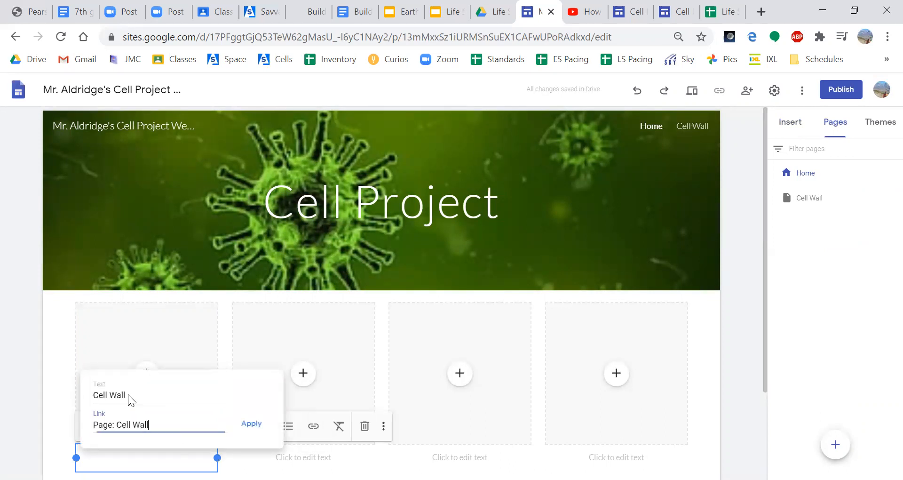
pyautogui.click(251, 423)
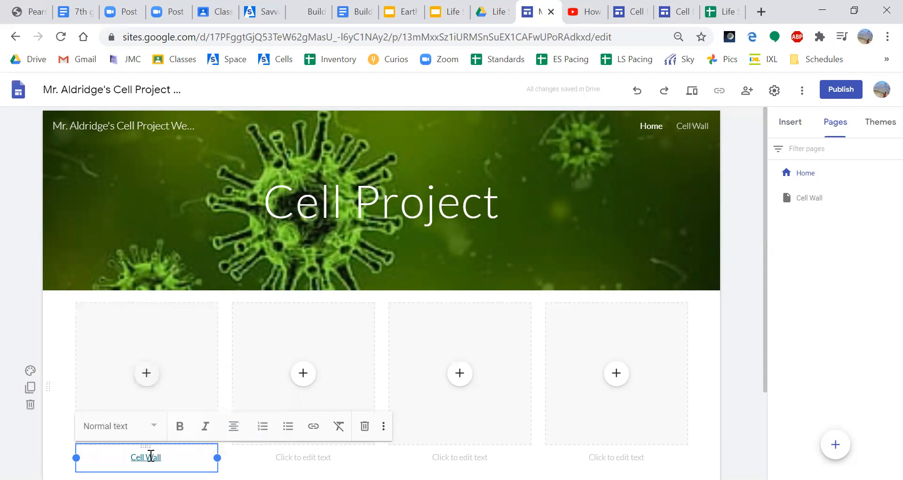
# Test the caption's Cell Wall link by opening its page in a new browser tab, and close that tab.
pyautogui.click(151, 456)
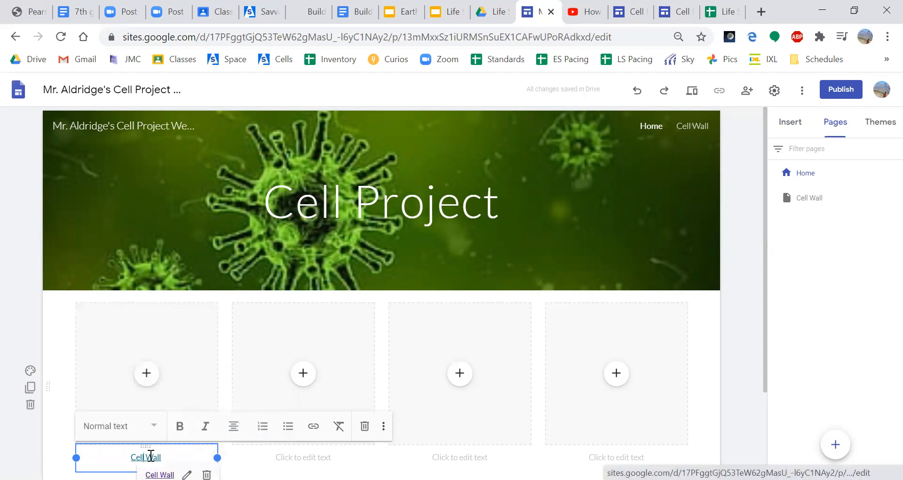
pyautogui.keyDown('ctrl'); pyautogui.click(151, 456); pyautogui.keyUp('ctrl')
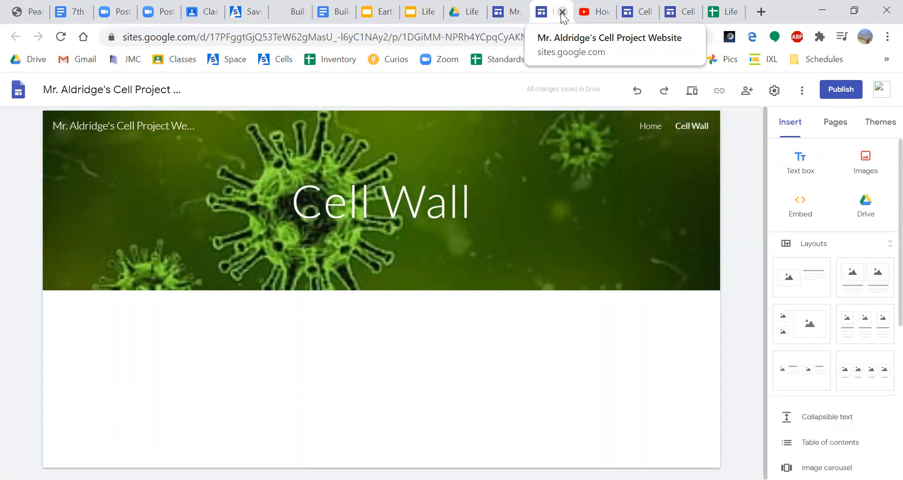
pyautogui.click(562, 12)
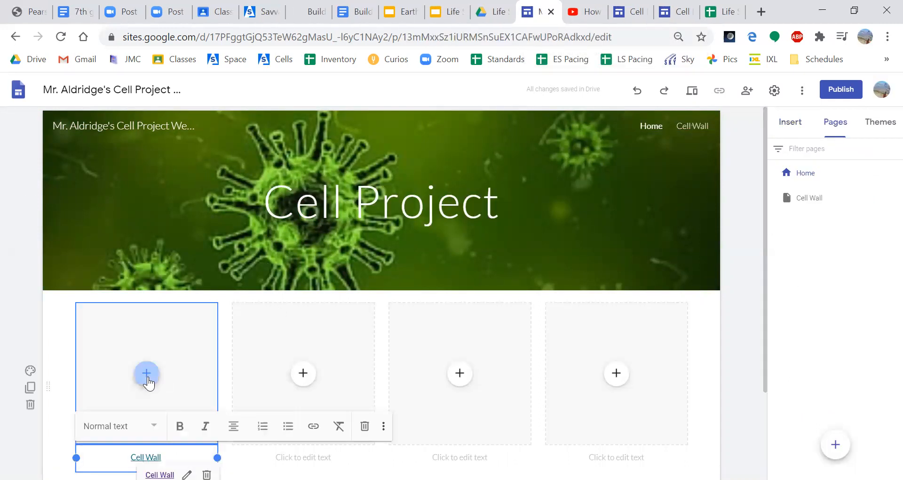
# Fill the first image placeholder with the green plant cell wall diagram from a Google image search for "cell wall".
pyautogui.click(146, 381)
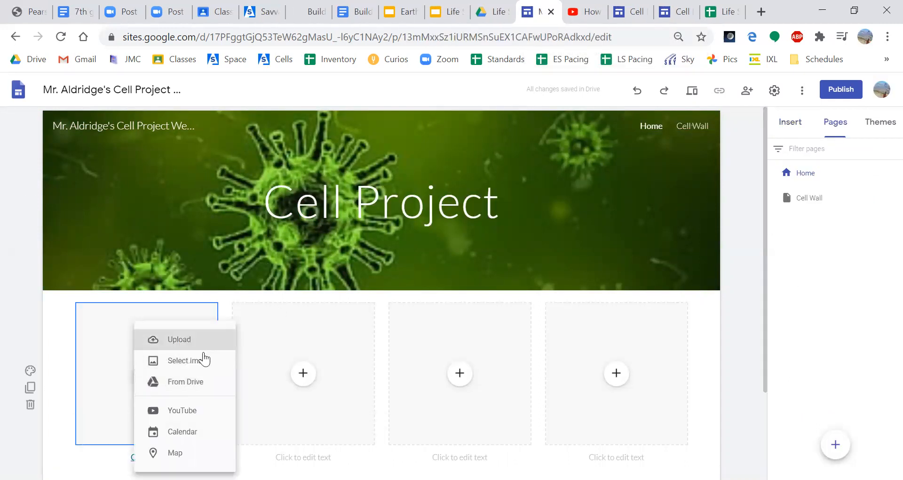
pyautogui.click(203, 369)
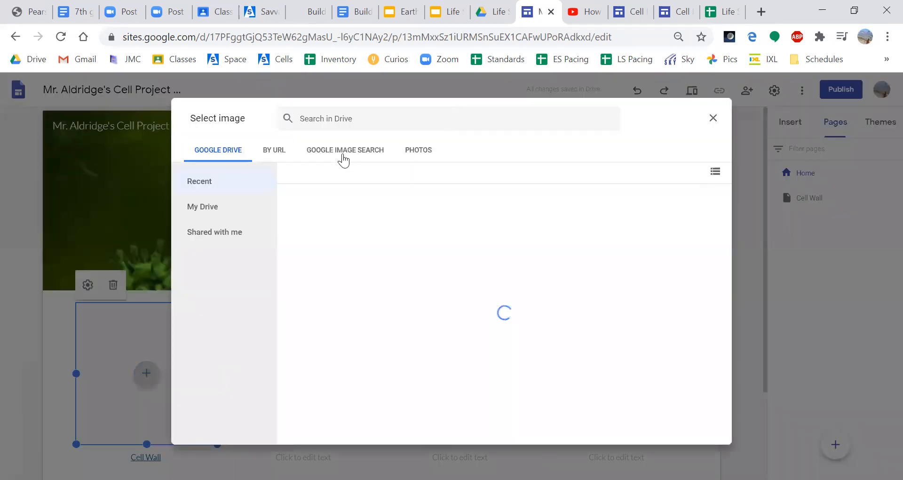
pyautogui.click(341, 152)
pyautogui.write('cell wall')
pyautogui.press('Return')
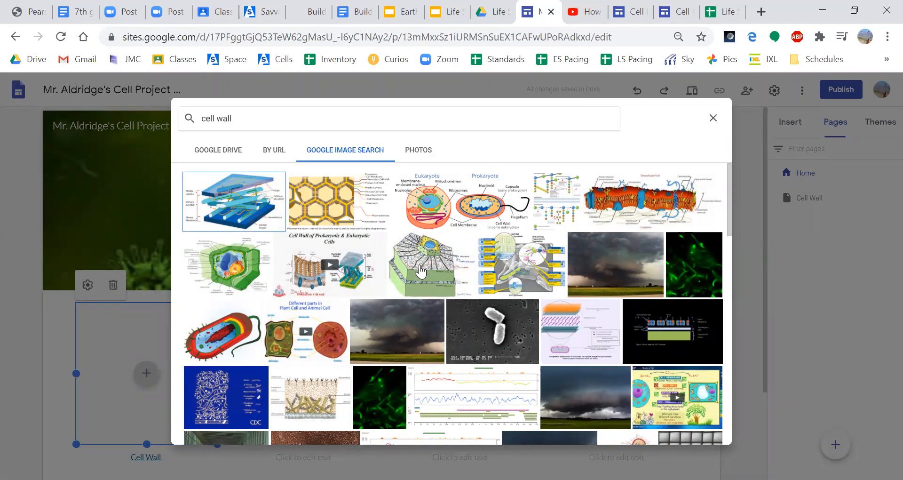
pyautogui.click(420, 271)
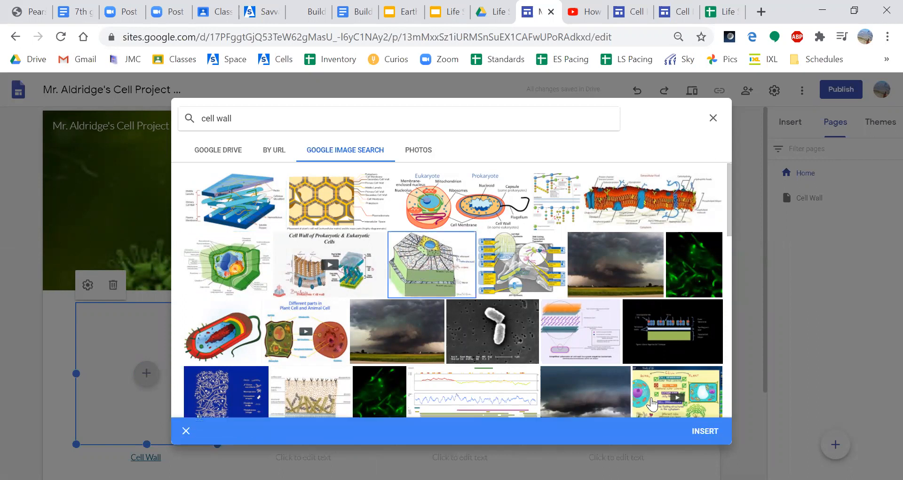
pyautogui.click(704, 431)
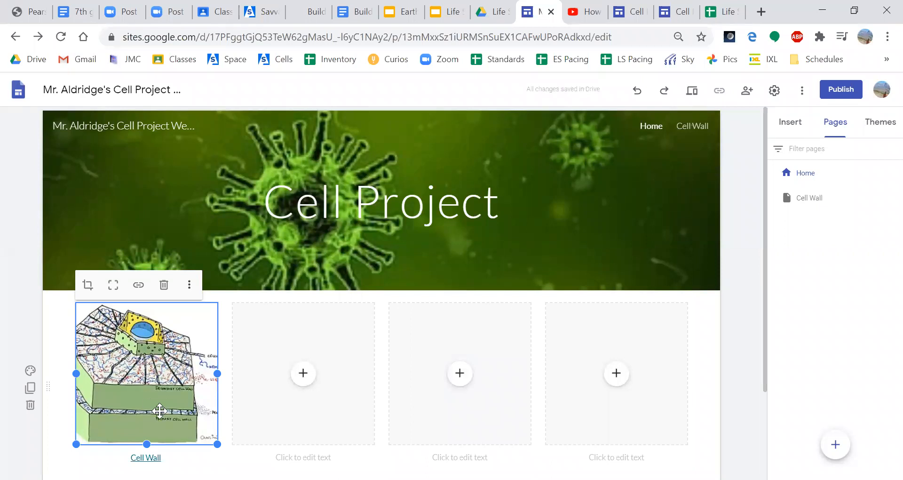
# Open the Cell Wall page through the link in the first image's caption.
pyautogui.scroll(-1, 232, 402)
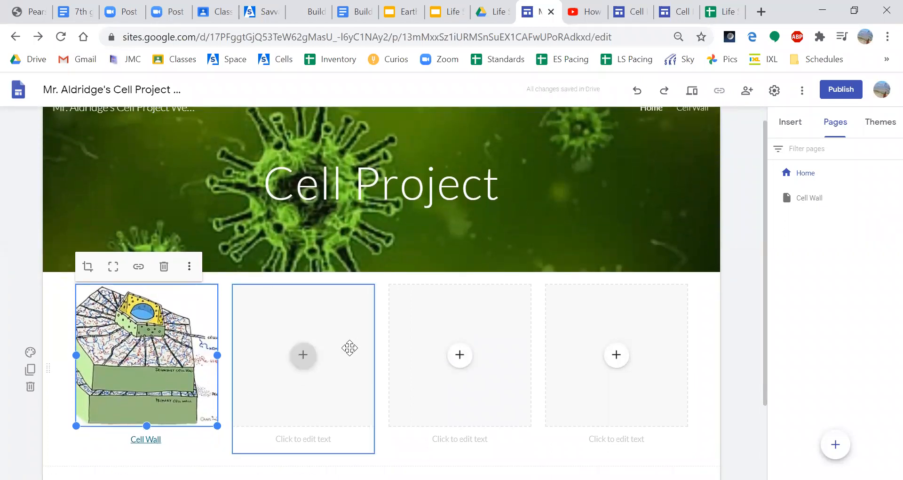
pyautogui.click(155, 439)
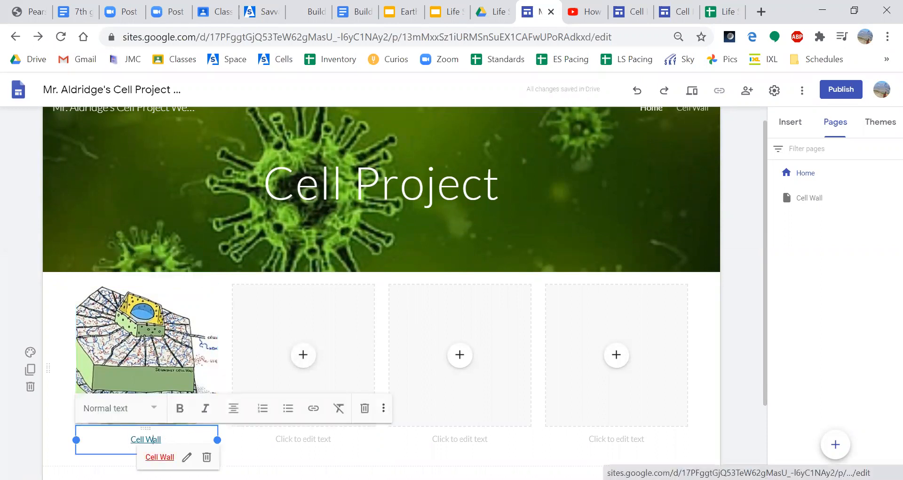
pyautogui.click(157, 453)
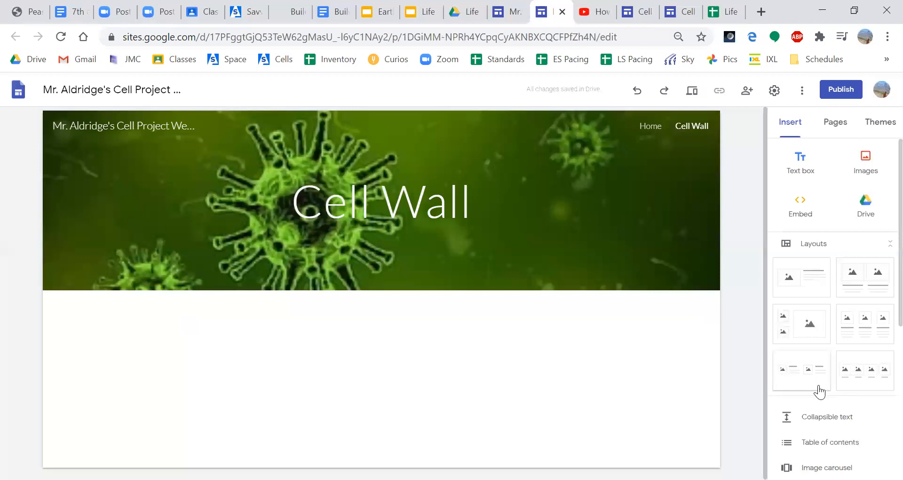
# Search YouTube for "cell wall" and insert the video "Cell Wall | Cell-Structure & Function | Biology | Class 9" below the page header.
pyautogui.scroll(-2, 836, 439)
pyautogui.scroll(-3, 837, 442)
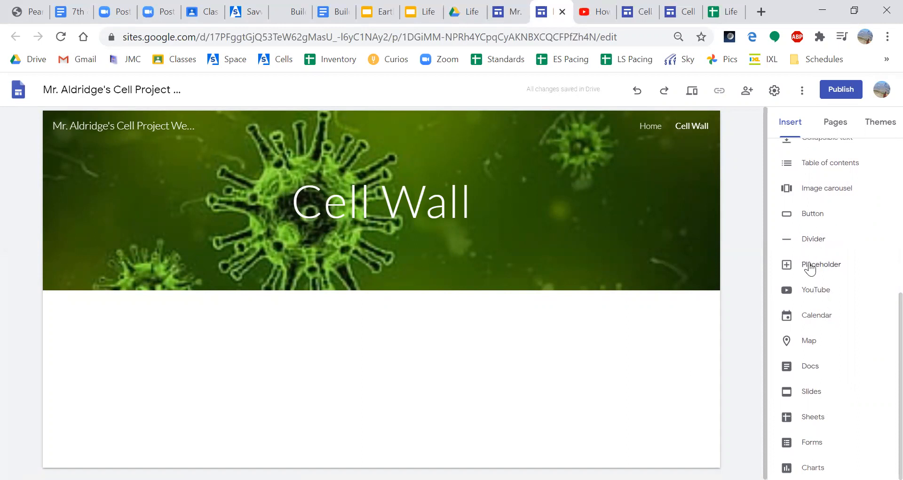
pyautogui.scroll(1, 807, 264)
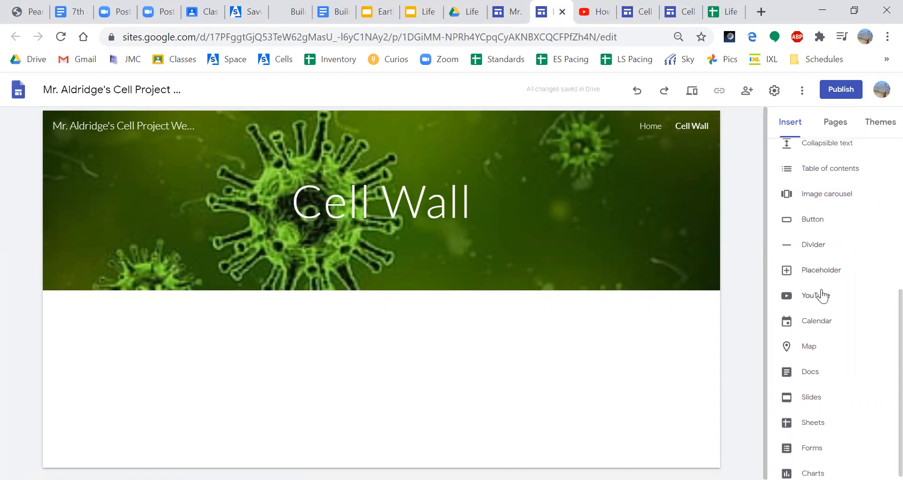
pyautogui.click(821, 295)
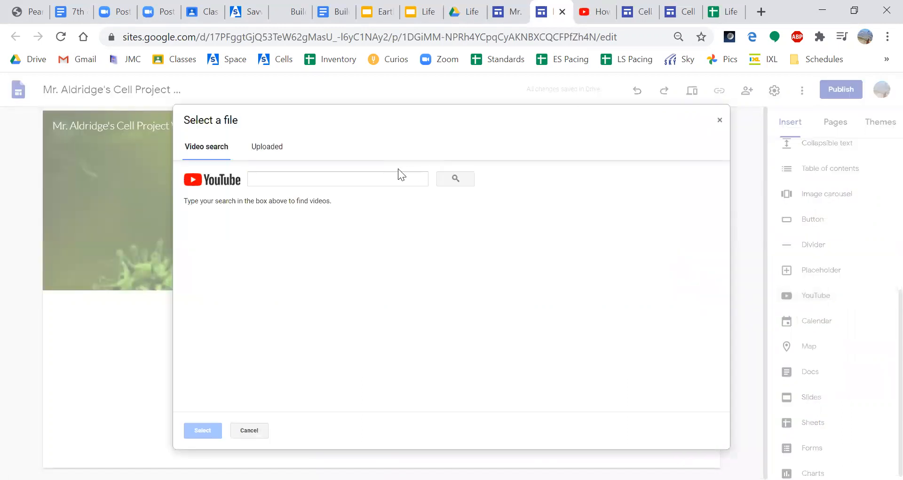
pyautogui.click(389, 182)
pyautogui.write('cell wall')
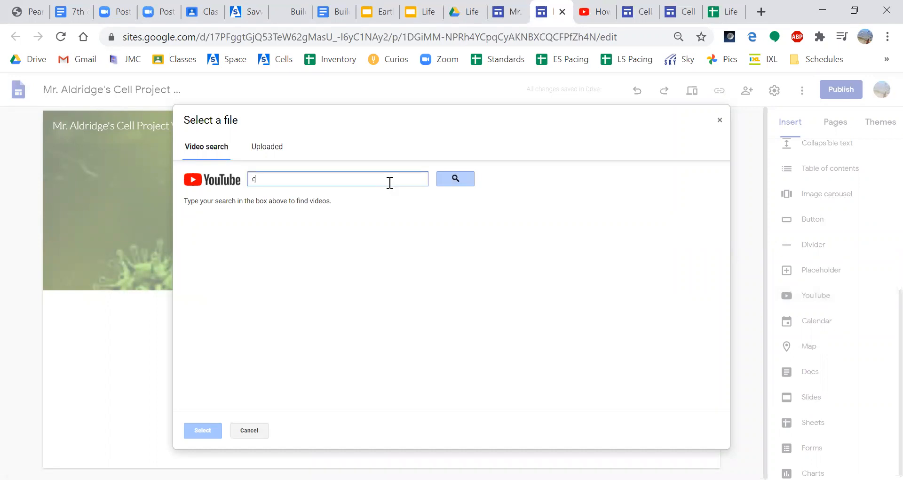
pyautogui.press('Return')
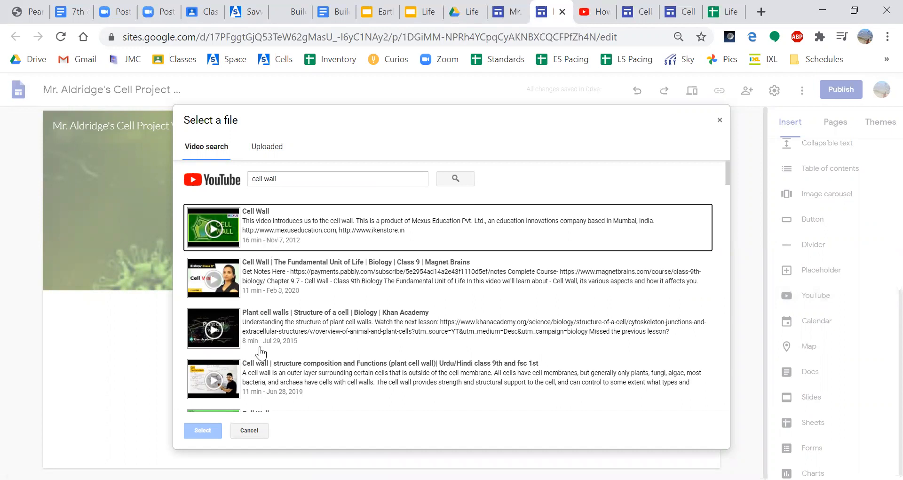
pyautogui.scroll(-5, 262, 327)
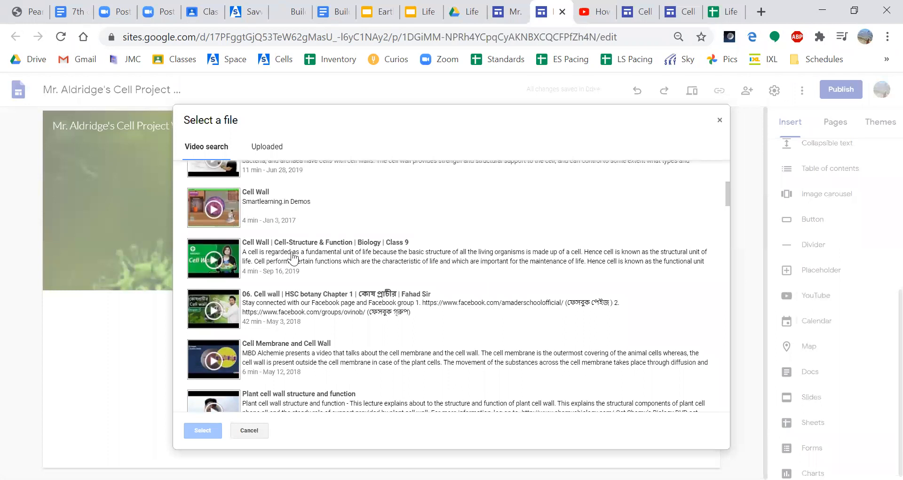
pyautogui.click(334, 246)
pyautogui.click(205, 429)
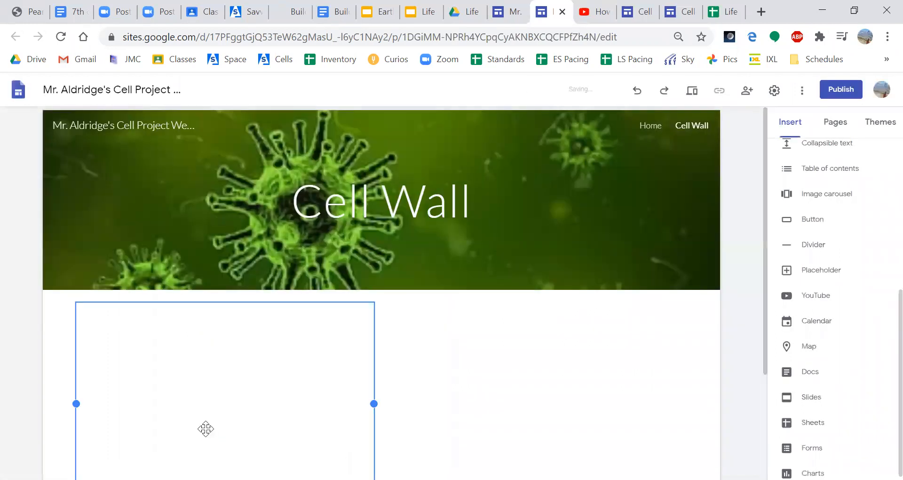
pyautogui.scroll(-1, 528, 336)
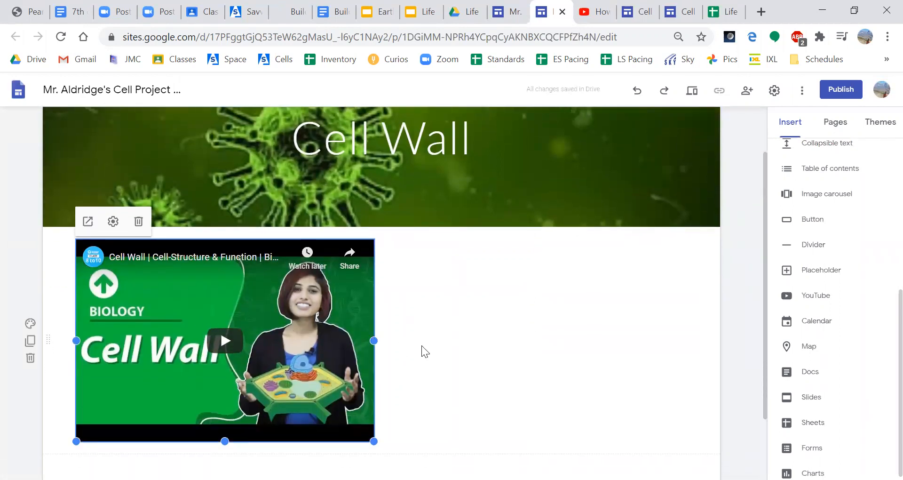
pyautogui.click(454, 345)
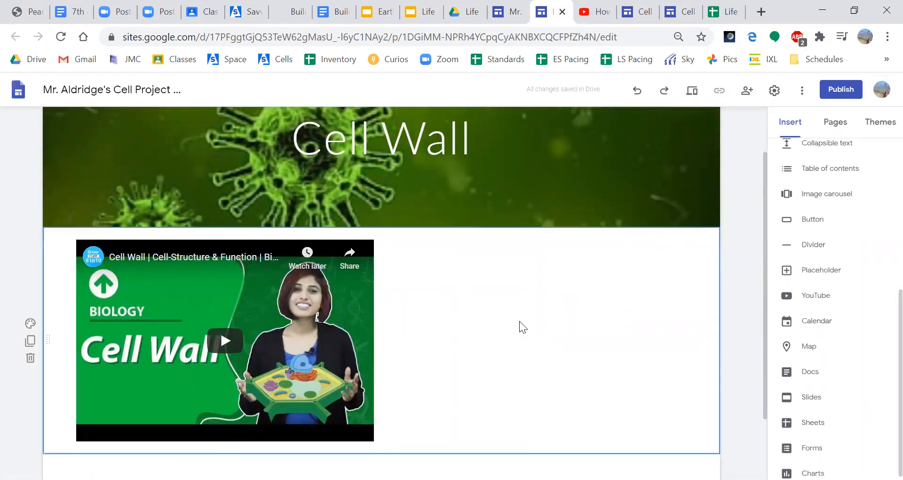
# Add a text box below the video reading "The cell wall provides structure and protection for PLANT cells.".
pyautogui.scroll(1, 519, 320)
pyautogui.scroll(5, 795, 237)
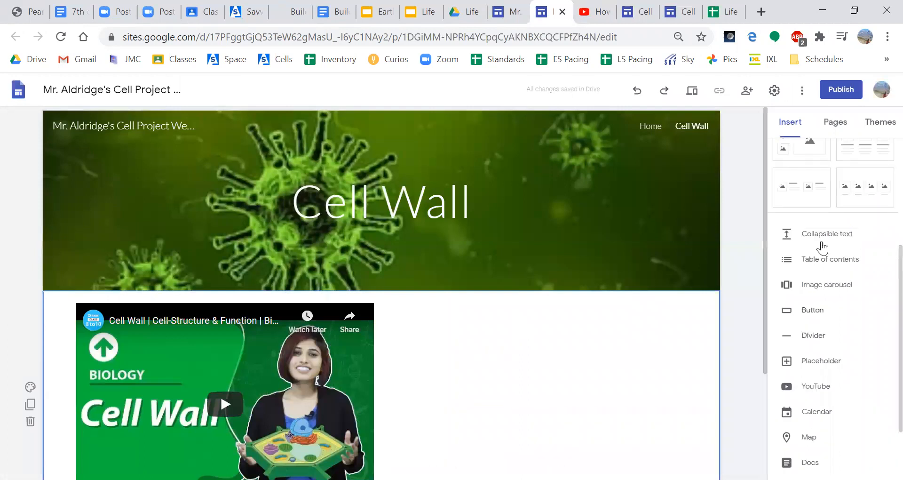
pyautogui.scroll(1, 822, 248)
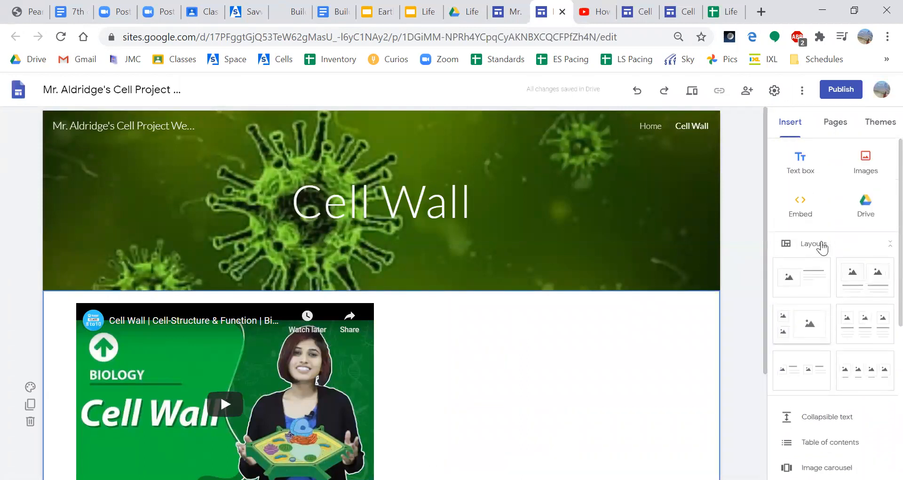
pyautogui.click(806, 172)
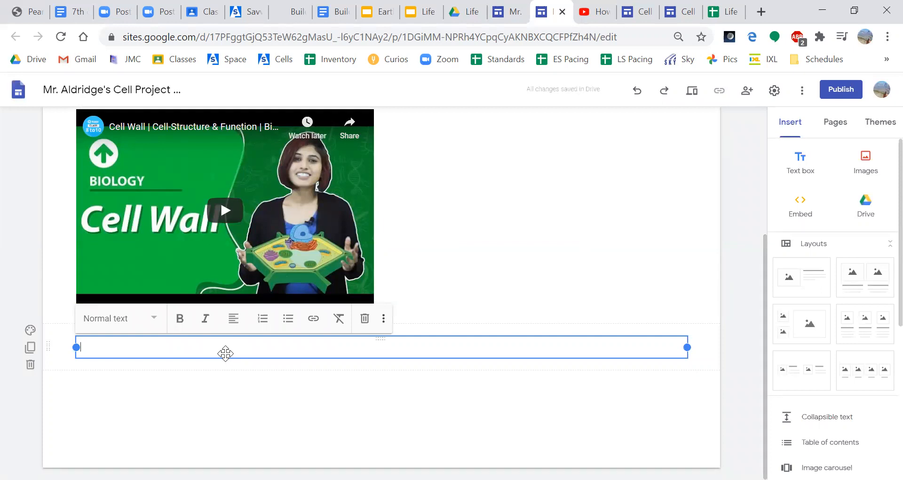
pyautogui.write('The cell wall provides')
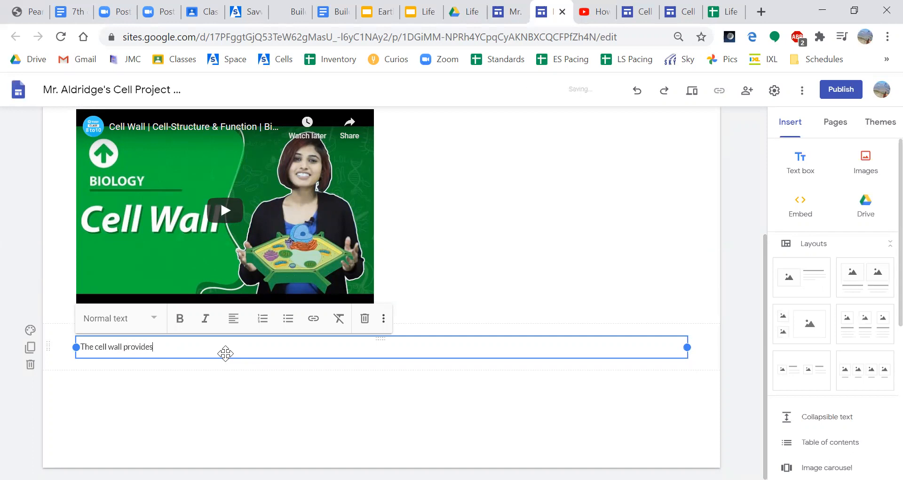
pyautogui.write(' structure and protection for PLANT cells.')
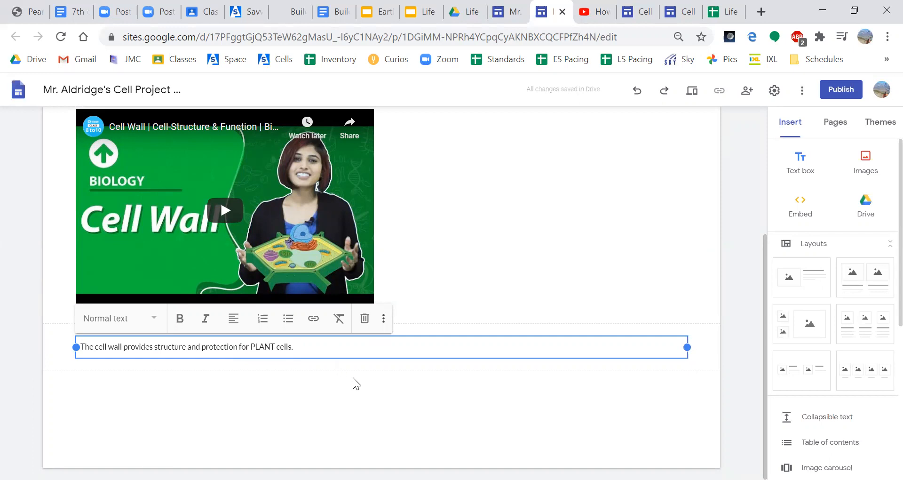
pyautogui.scroll(4, 445, 369)
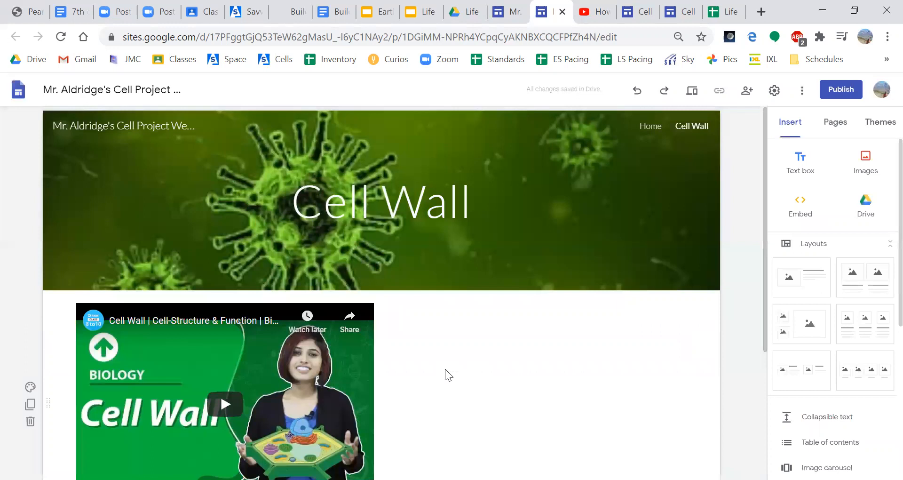
pyautogui.scroll(-4, 580, 354)
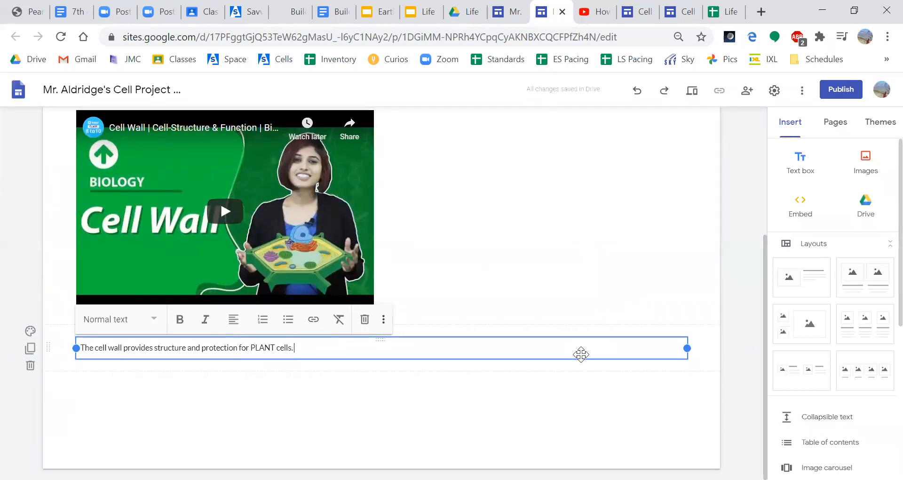
pyautogui.scroll(4, 581, 354)
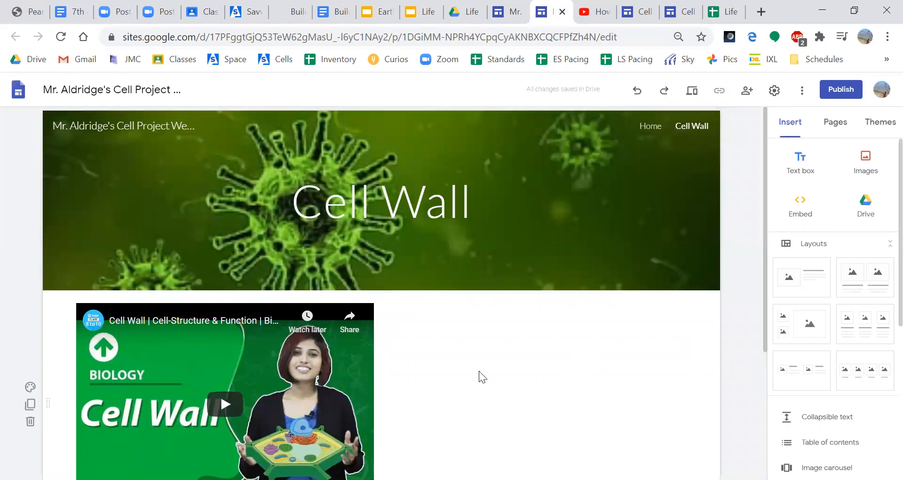
pyautogui.scroll(-3, 846, 381)
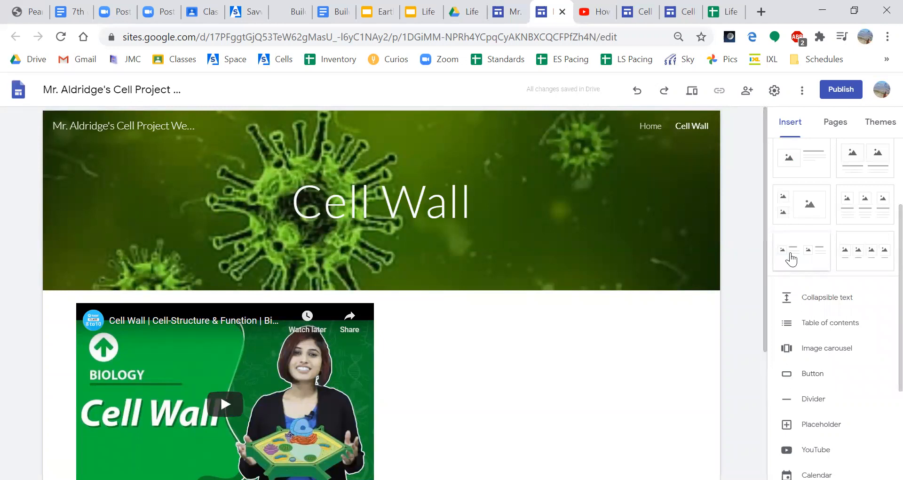
pyautogui.scroll(3, 795, 249)
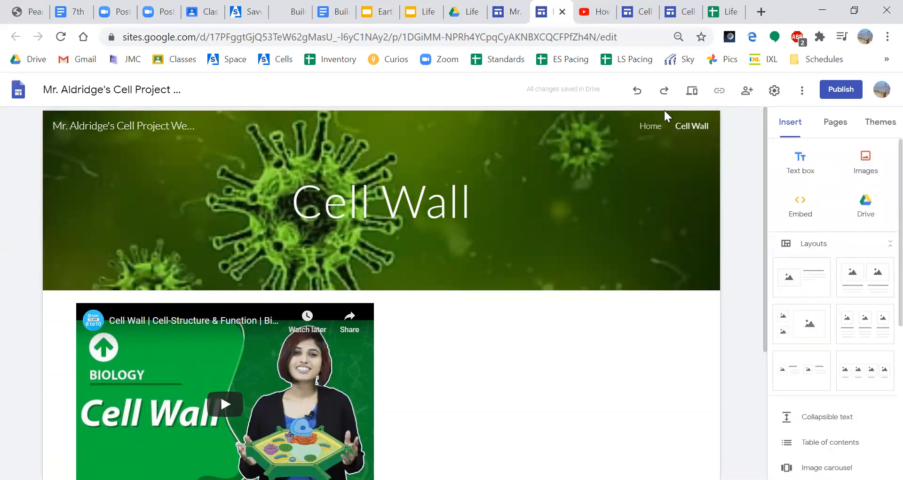
# Return to the Home page and insert a button named "Cell Wall" that links to the site's Cell Wall page.
pyautogui.click(650, 126)
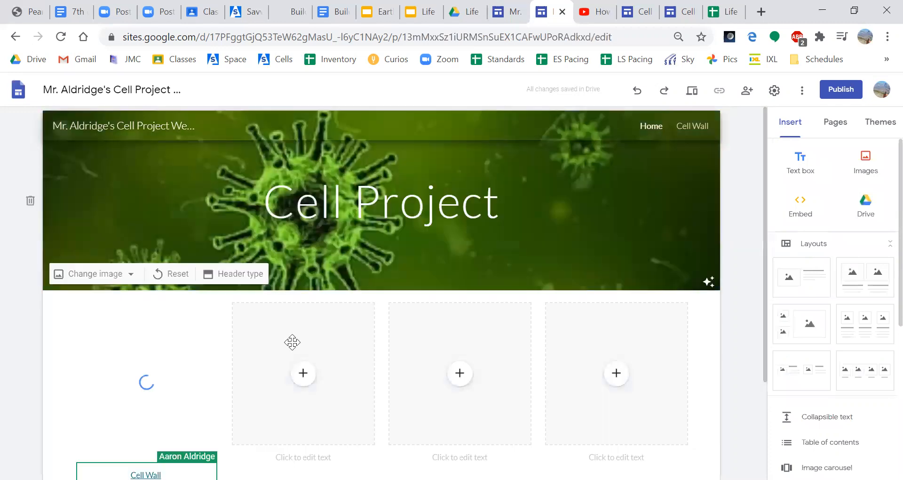
pyautogui.scroll(-2, 180, 403)
pyautogui.click(180, 403)
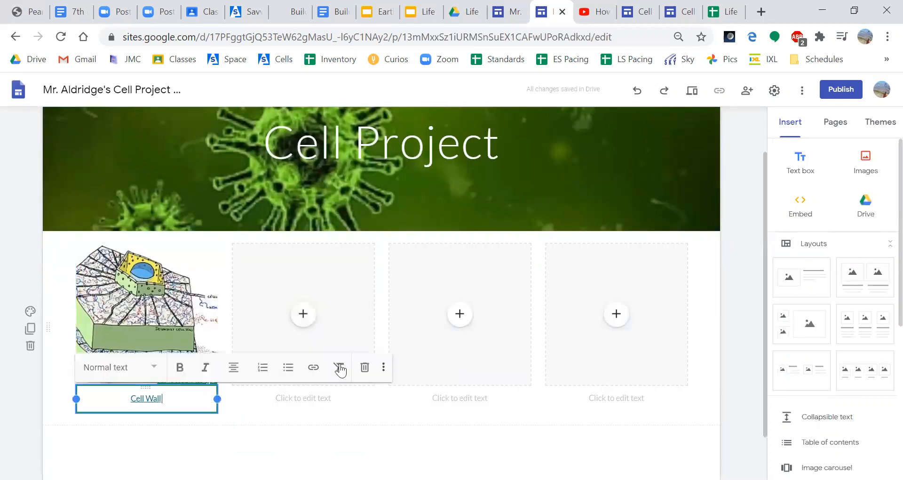
pyautogui.scroll(-2, 783, 424)
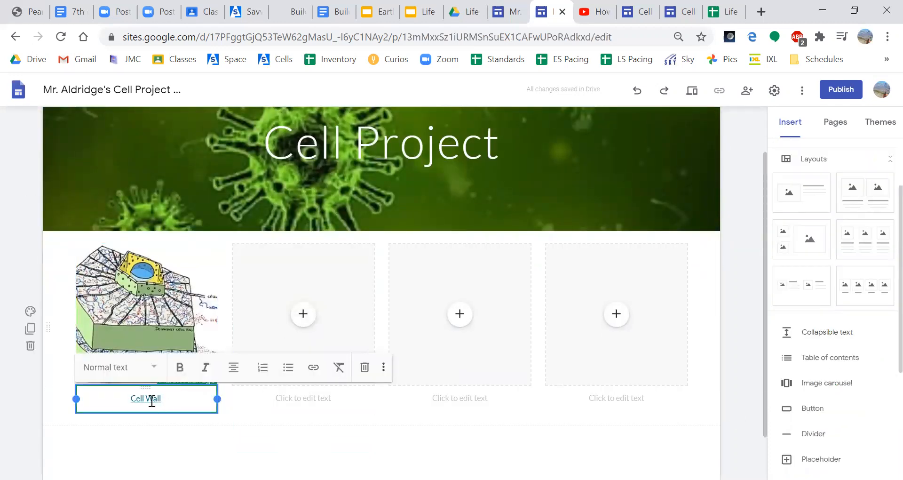
pyautogui.click(809, 413)
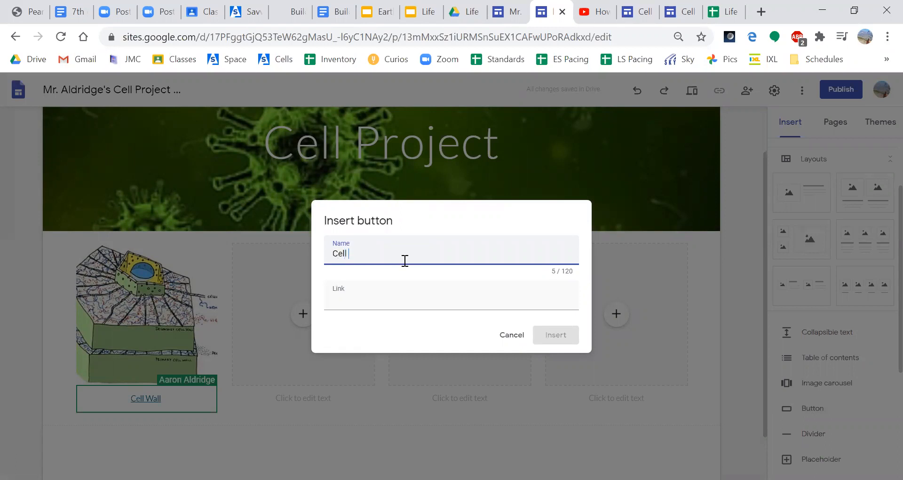
pyautogui.click(386, 299)
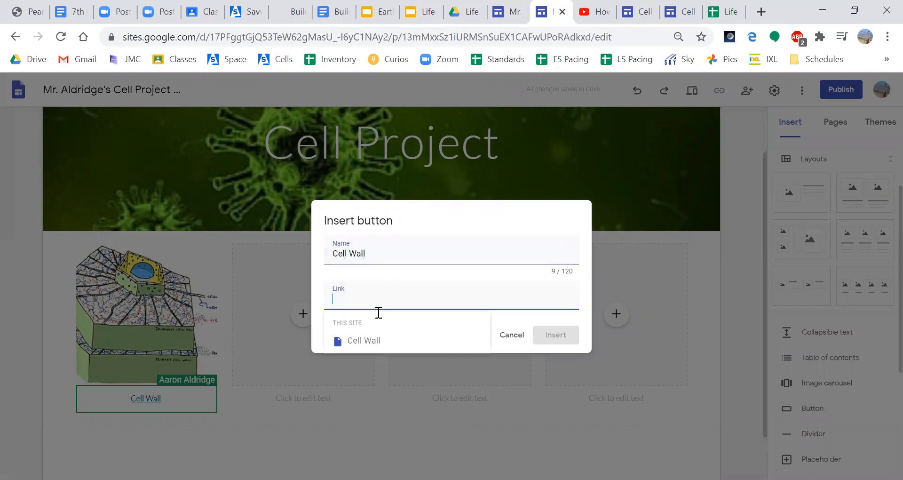
pyautogui.click(360, 345)
pyautogui.click(556, 336)
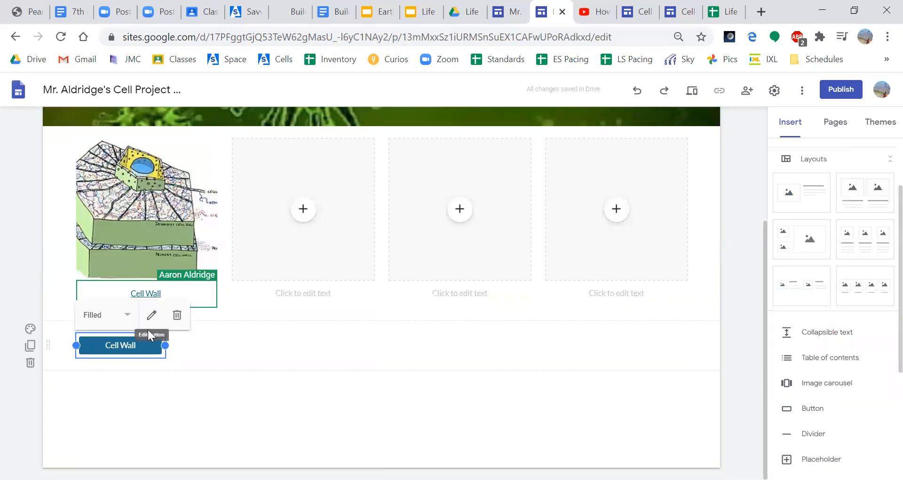
# Move the Cell Wall button into the image row and stack the captioned cell wall image above it in the first column.
pyautogui.moveTo(126, 345); pyautogui.dragTo(99, 350)
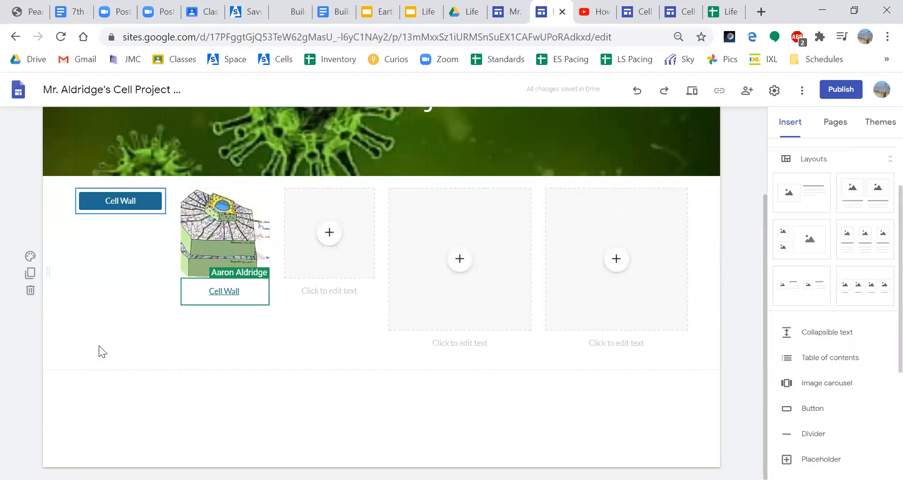
pyautogui.moveTo(212, 229); pyautogui.dragTo(123, 202)
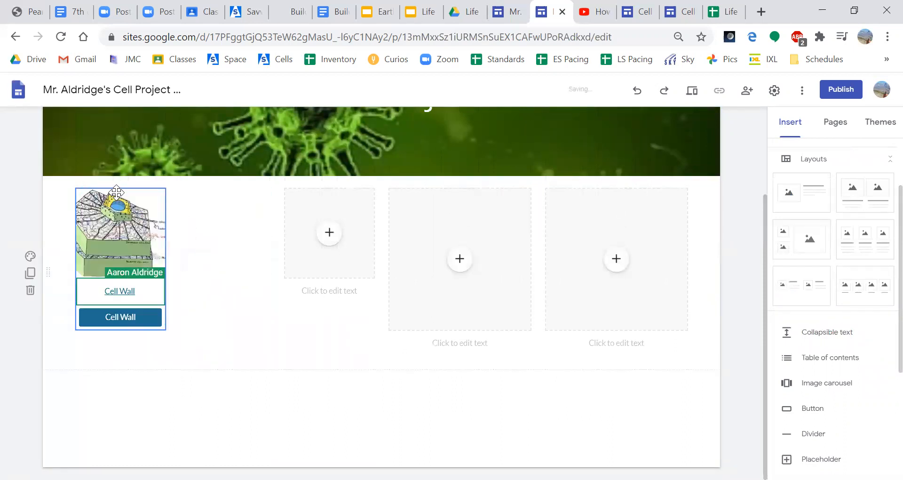
# Remove the link from the Cell Wall caption and delete that caption between the image and the button.
pyautogui.click(118, 290)
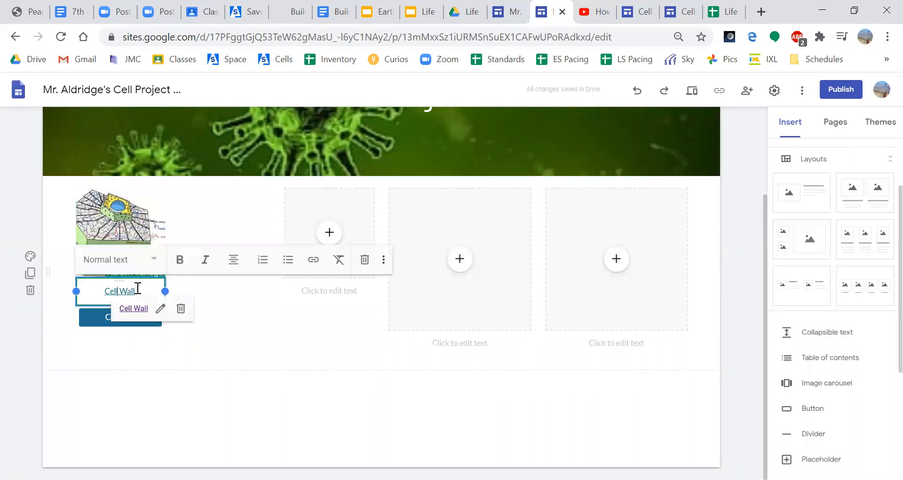
pyautogui.click(180, 308)
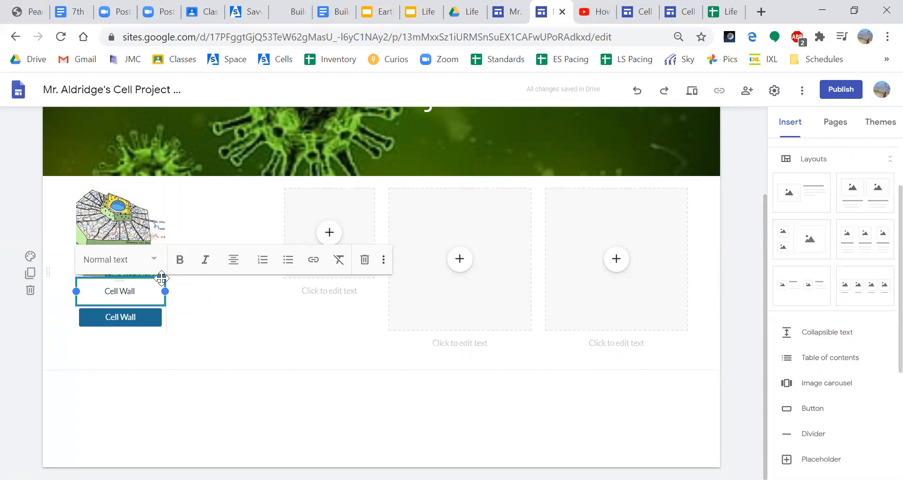
pyautogui.click(365, 259)
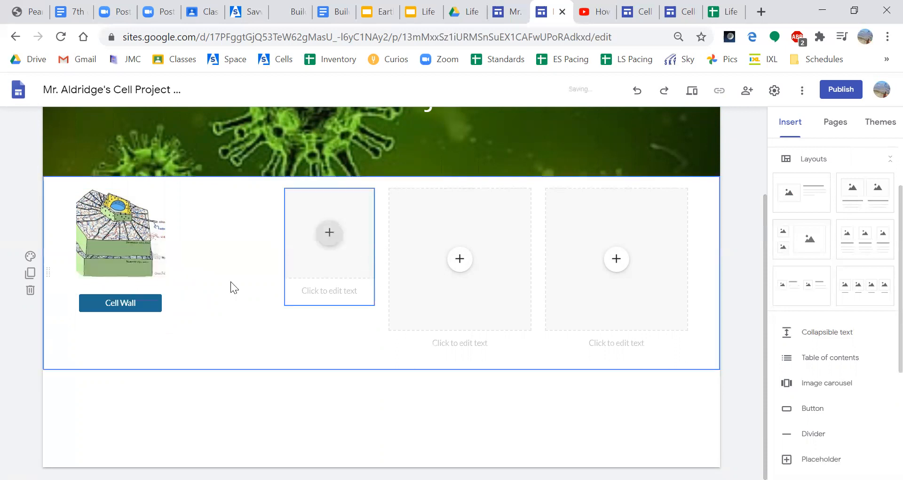
# Resize the grouped cell wall image and button, making the group shorter so the picture fits at a smaller size.
pyautogui.moveTo(115, 309); pyautogui.dragTo(141, 310)
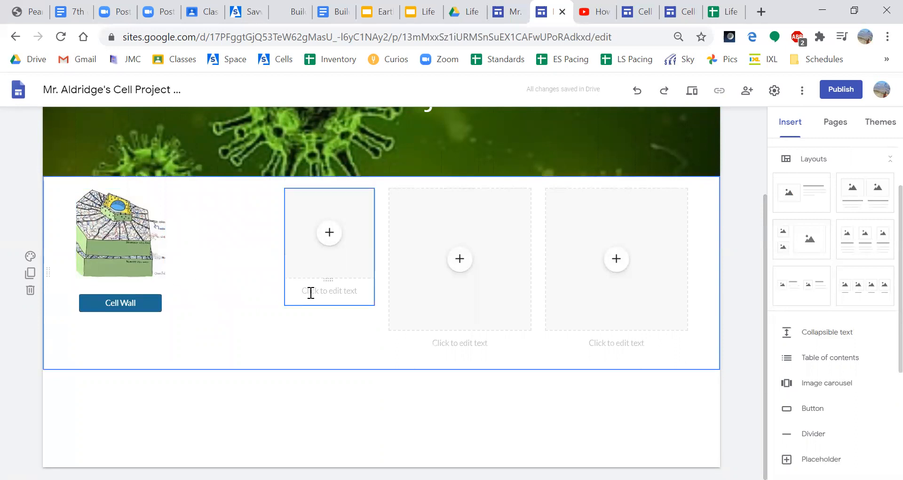
pyautogui.click(156, 256)
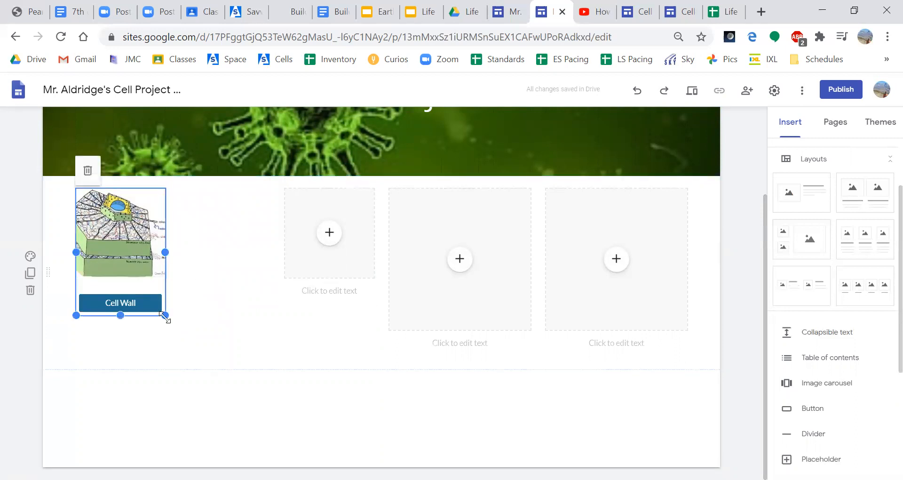
pyautogui.moveTo(165, 316); pyautogui.dragTo(168, 353)
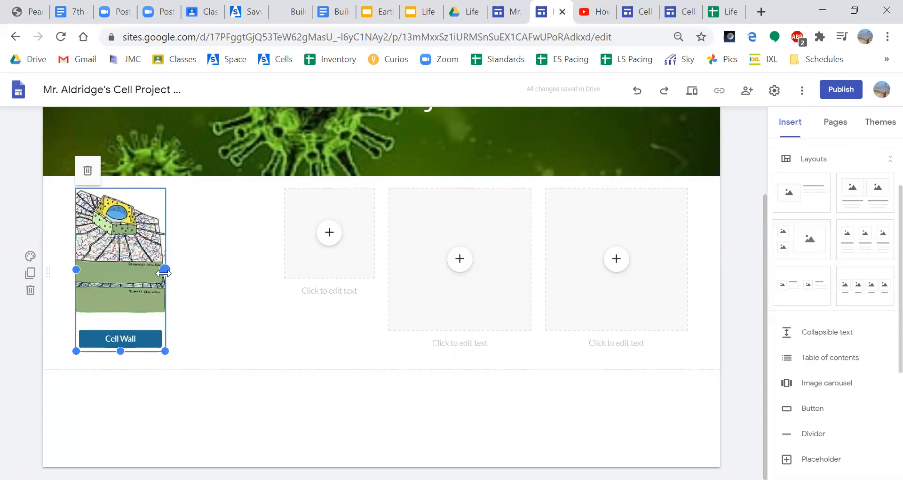
pyautogui.moveTo(121, 351); pyautogui.dragTo(119, 286)
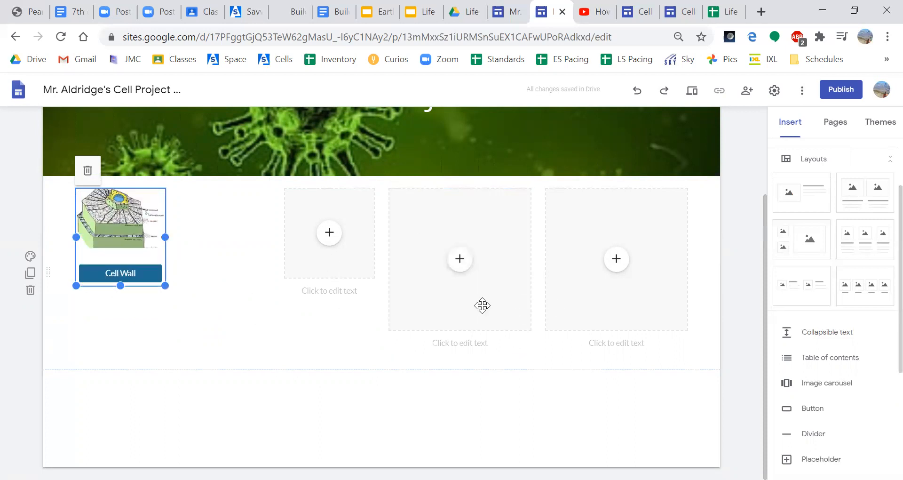
pyautogui.click(197, 417)
# Insert a three-column layout with image, heading and text placeholders below the cell wall row.
pyautogui.doubleClick(197, 416)
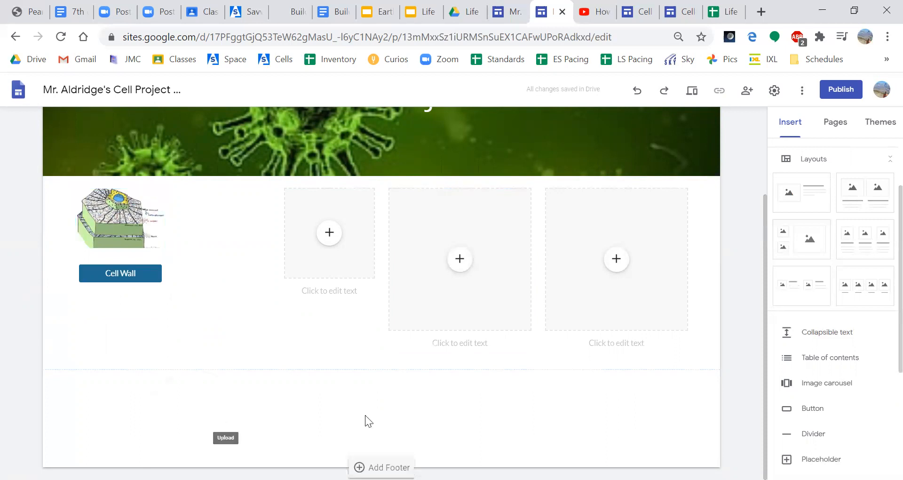
pyautogui.click(861, 259)
pyautogui.click(574, 256)
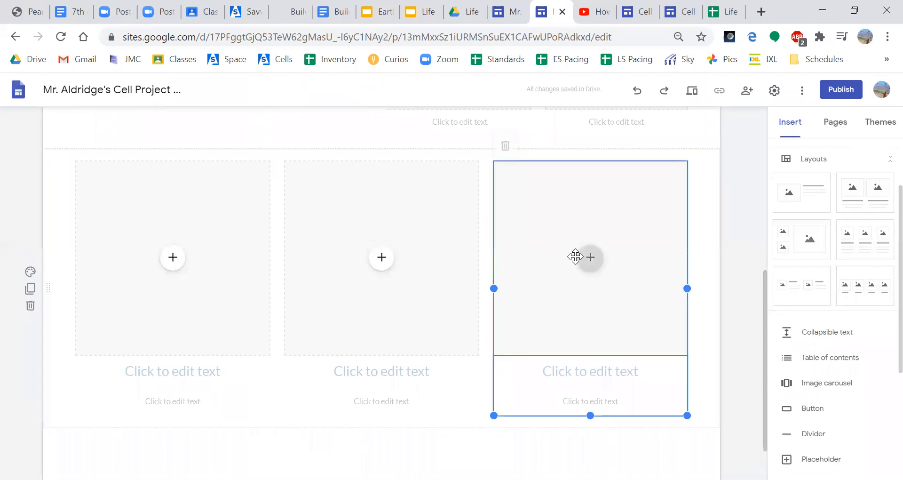
pyautogui.scroll(7, 575, 256)
pyautogui.scroll(-5, 574, 254)
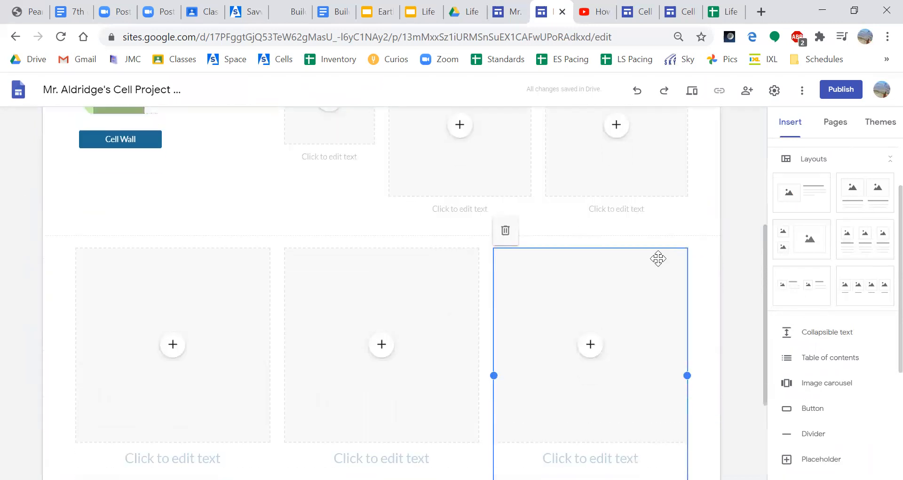
pyautogui.scroll(-4, 815, 307)
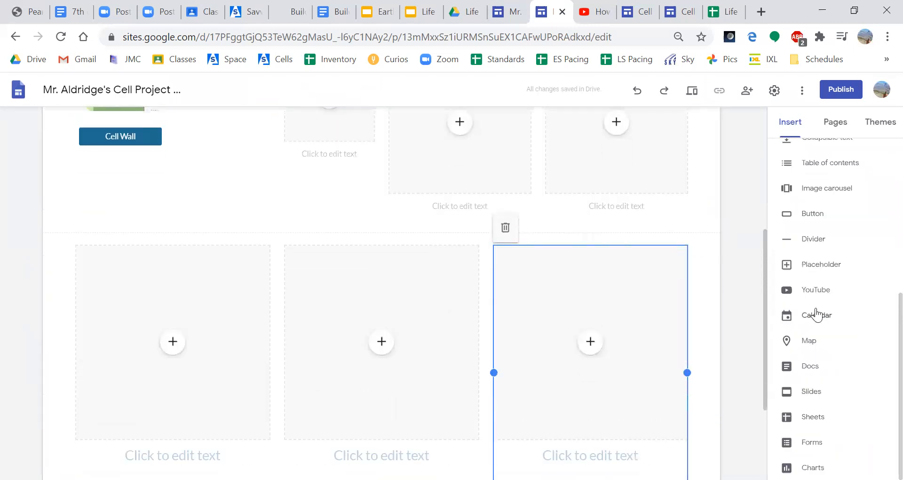
pyautogui.scroll(5, 816, 315)
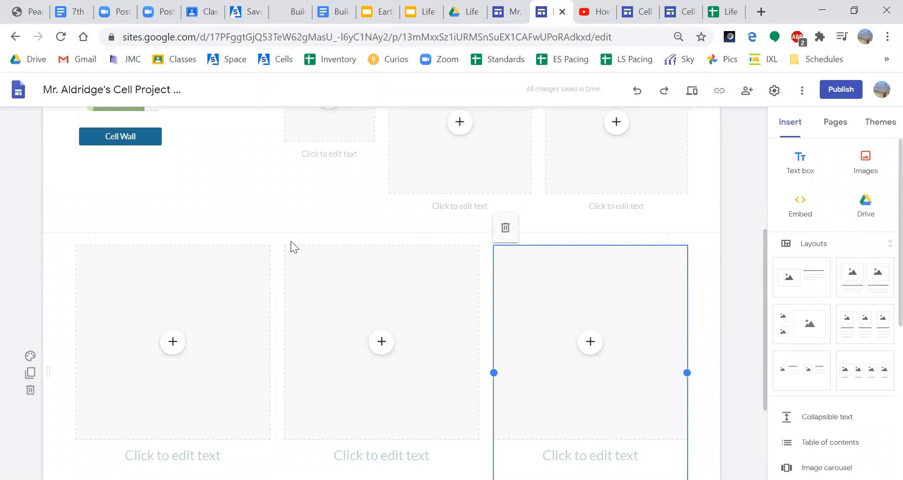
pyautogui.scroll(5, 290, 241)
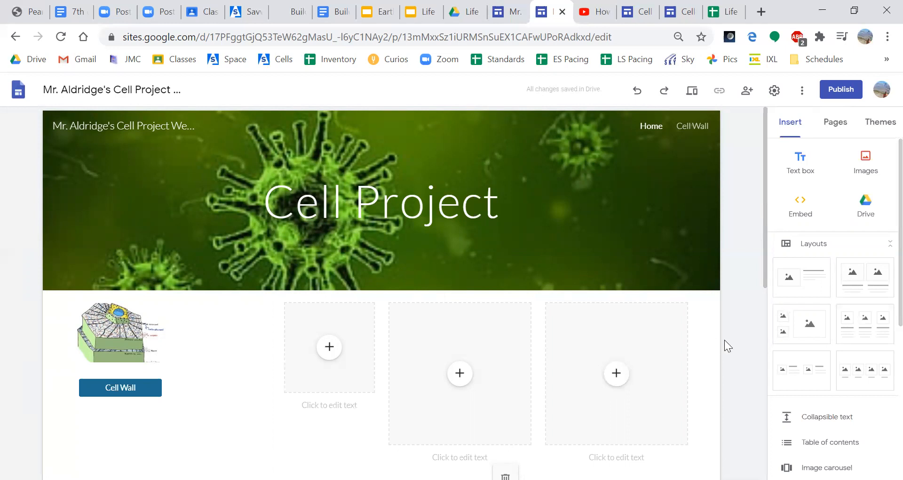
pyautogui.scroll(-5, 724, 340)
pyautogui.scroll(5, 724, 340)
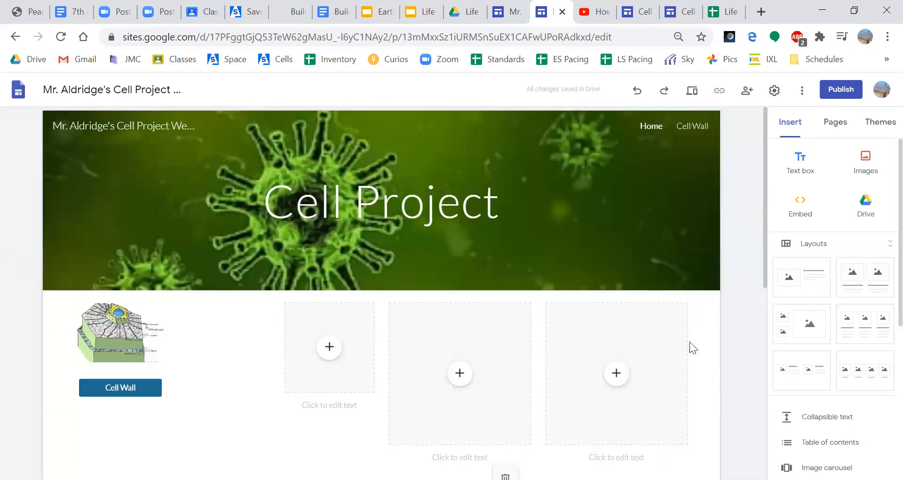